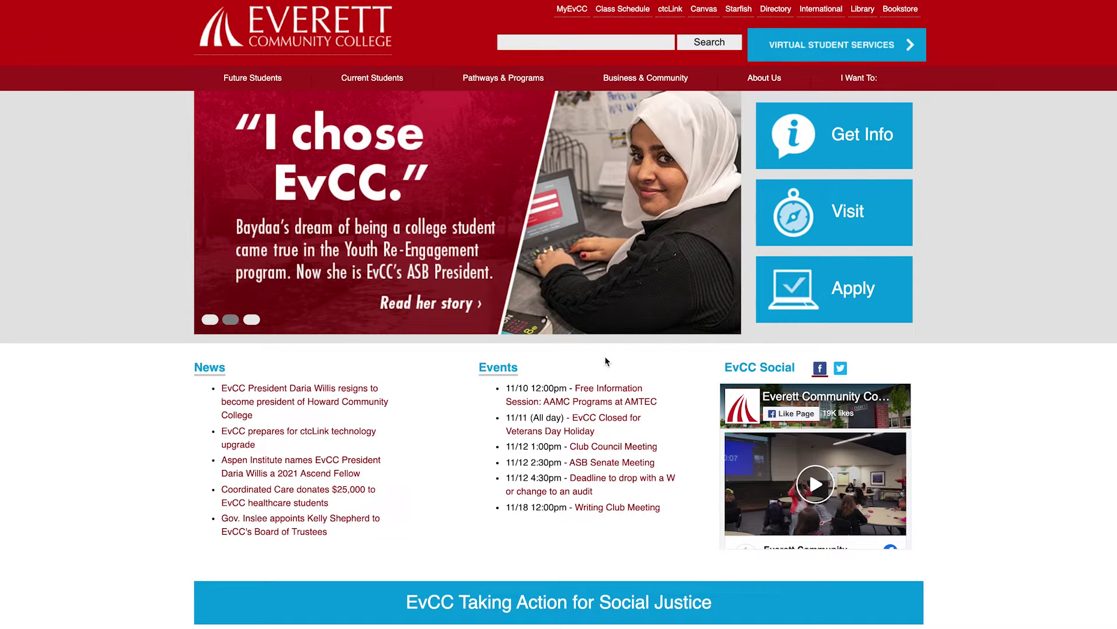
Open Everett Community College's How to Apply page.
click(605, 357)
click(774, 352)
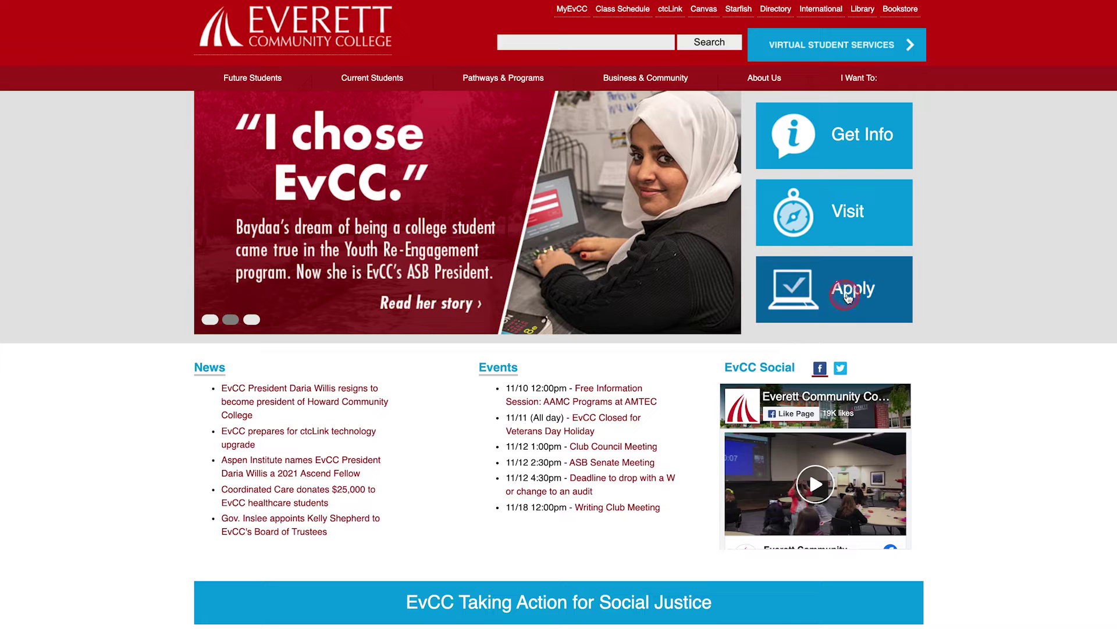
click(859, 291)
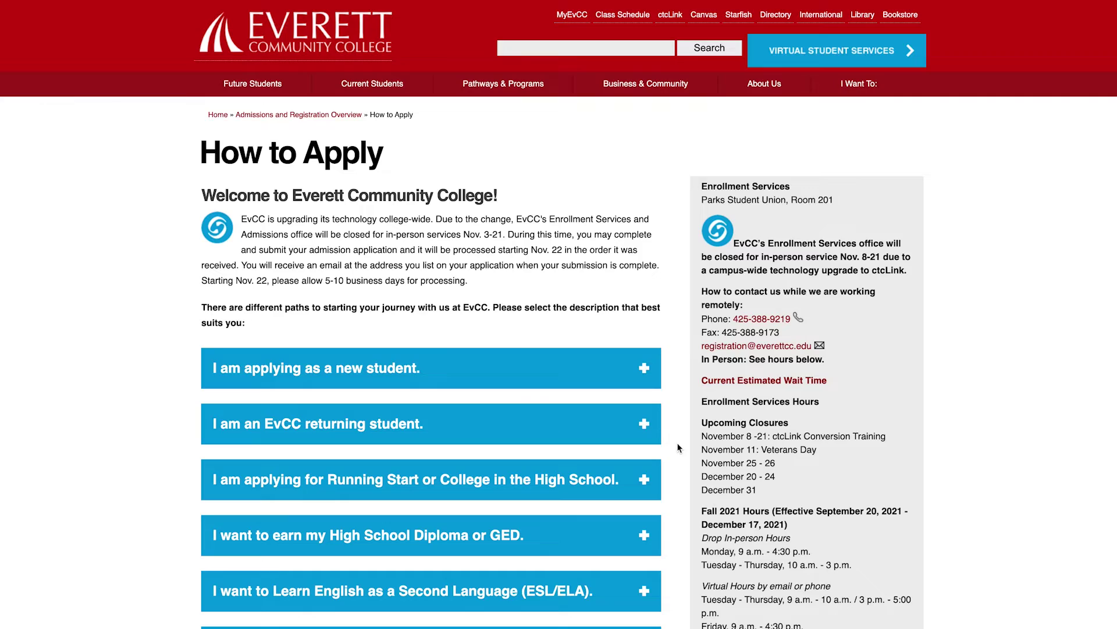
scroll(678, 447, down, 4)
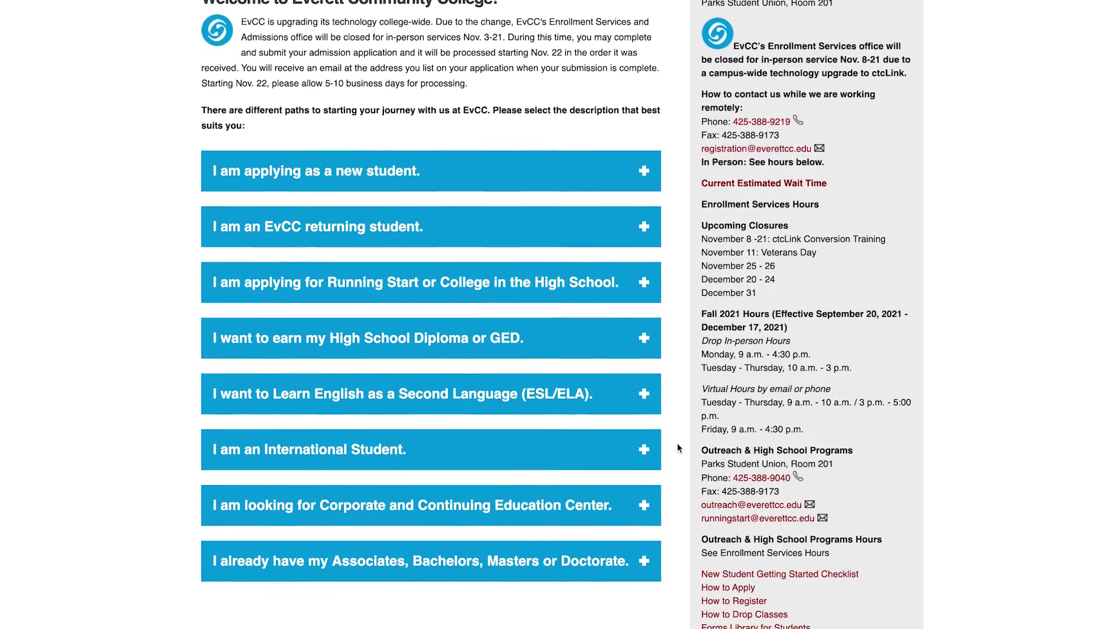
scroll(678, 447, up, 4)
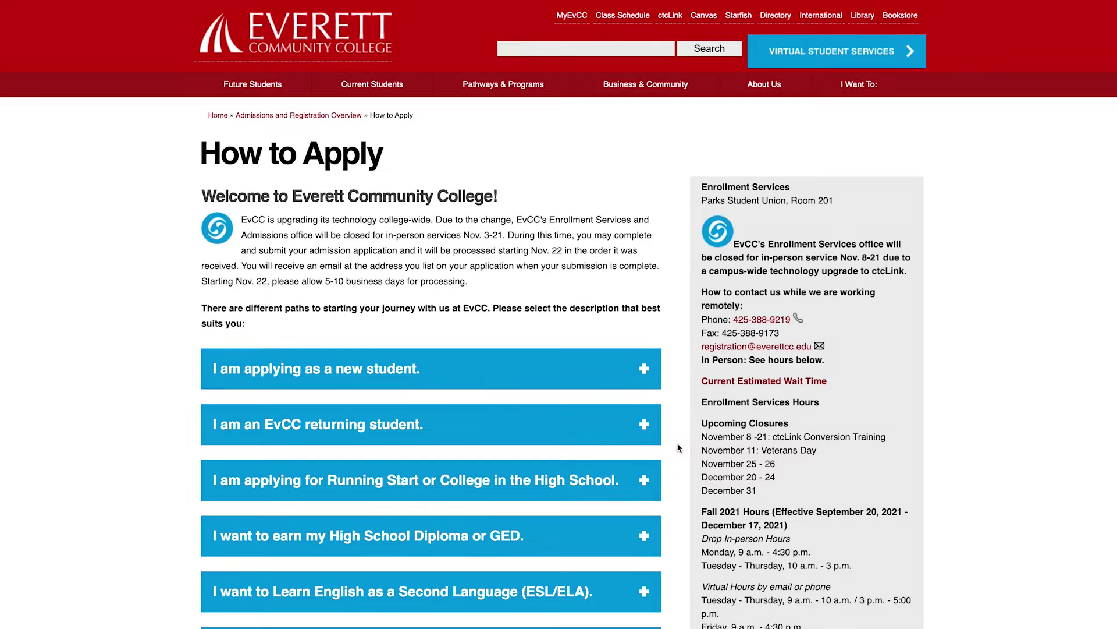
Expand the new-student section and follow its link to the Online Admissions Guide.
click(645, 370)
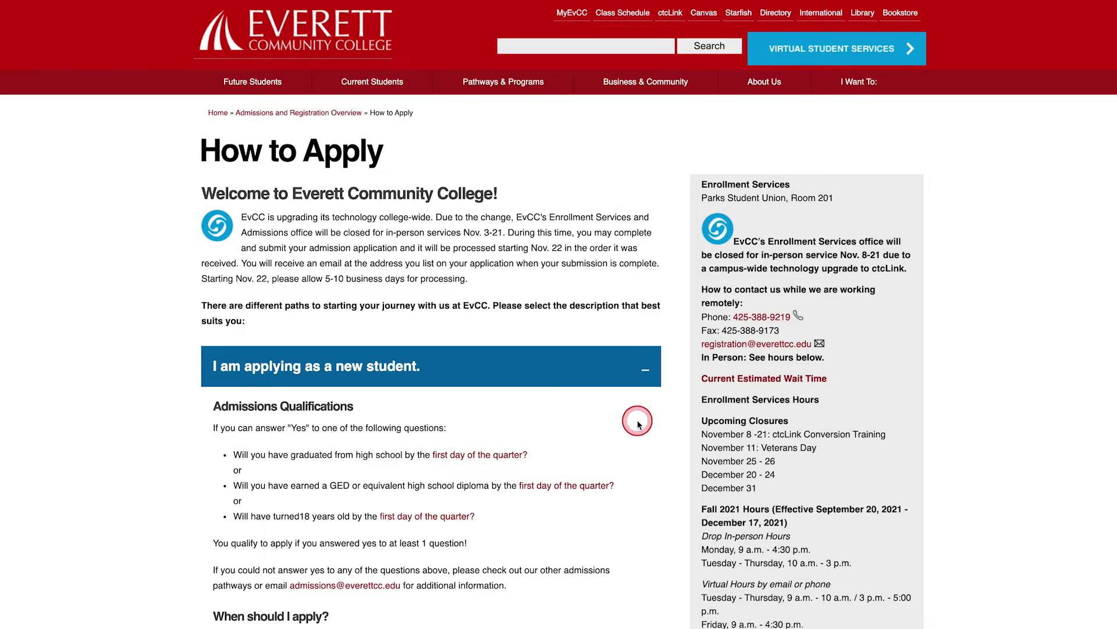
scroll(638, 423, down, 5)
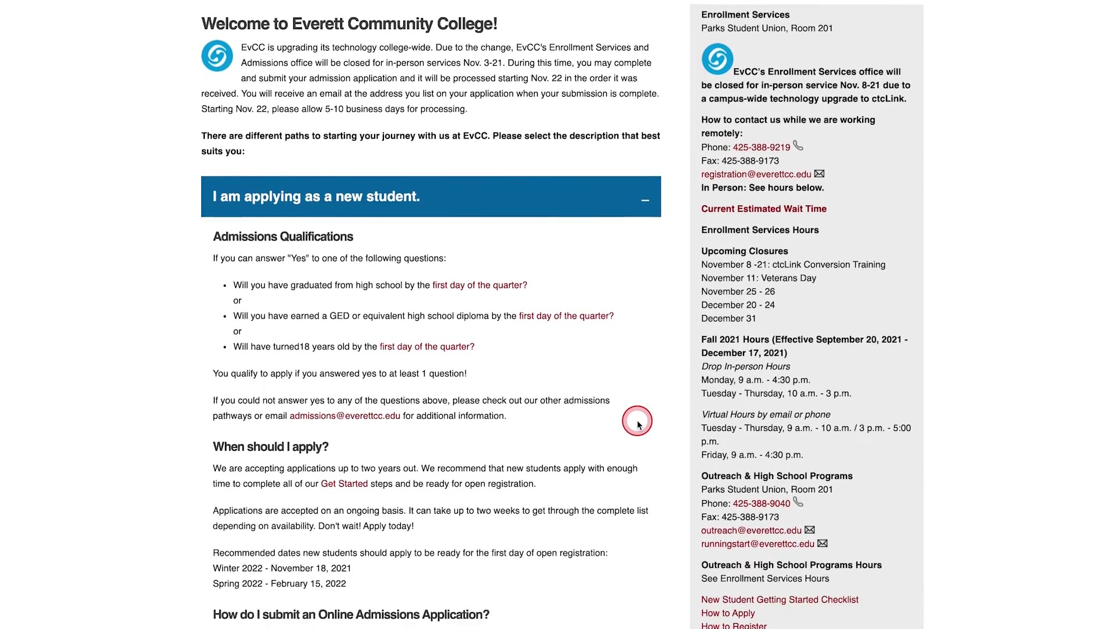
scroll(637, 423, down, 1)
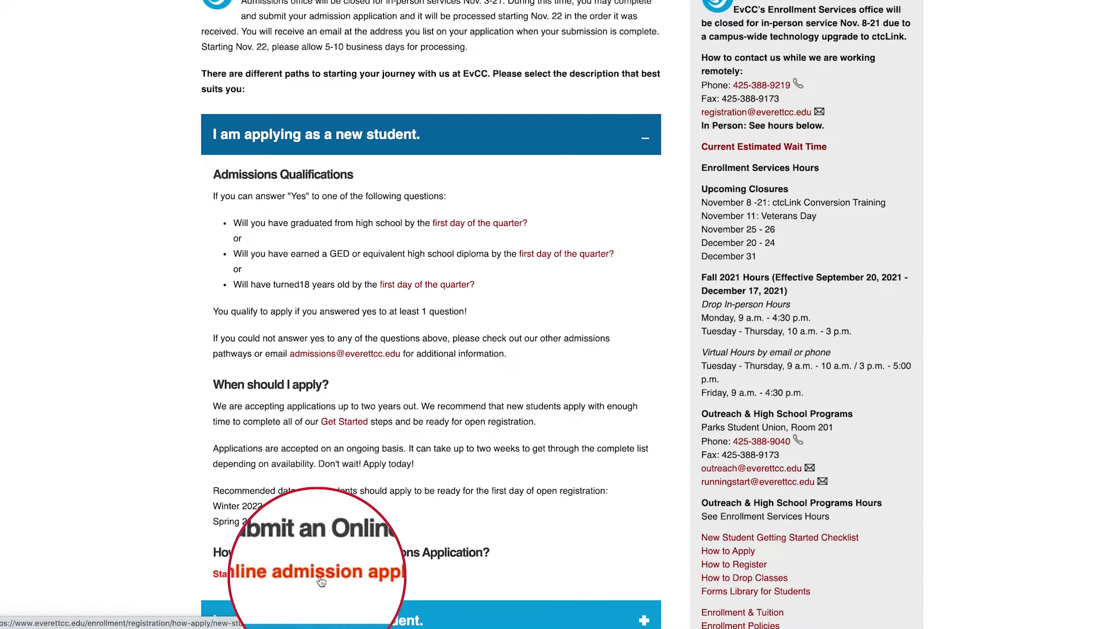
click(362, 575)
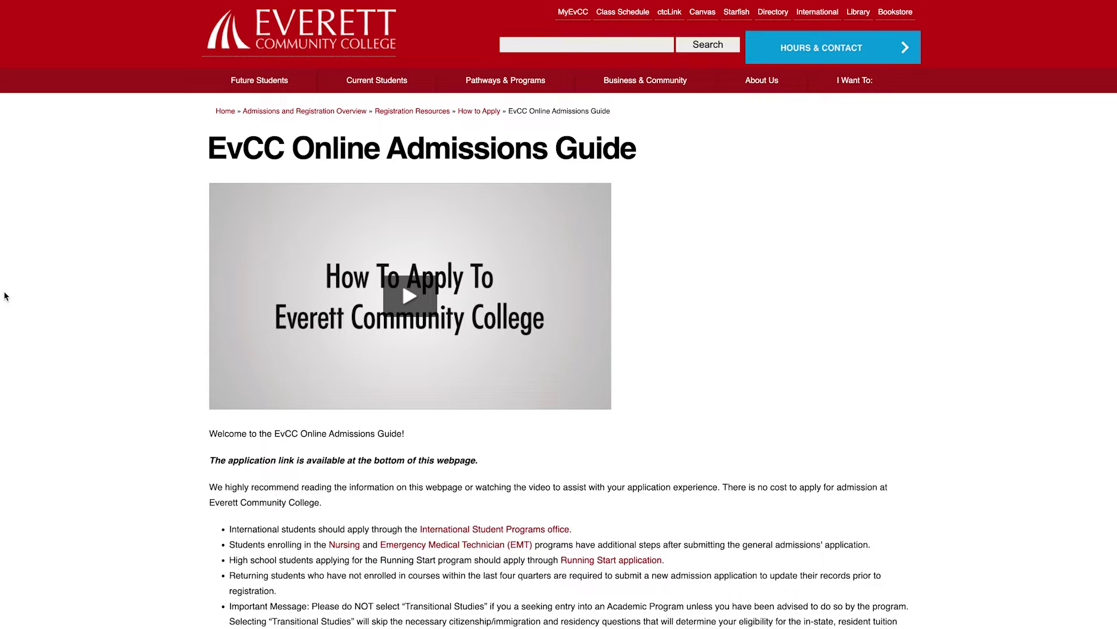
Review 'Tips for Completing the Application' and 'Helpful Definitions and Terms', then start the online application.
scroll(5, 296, down, 5)
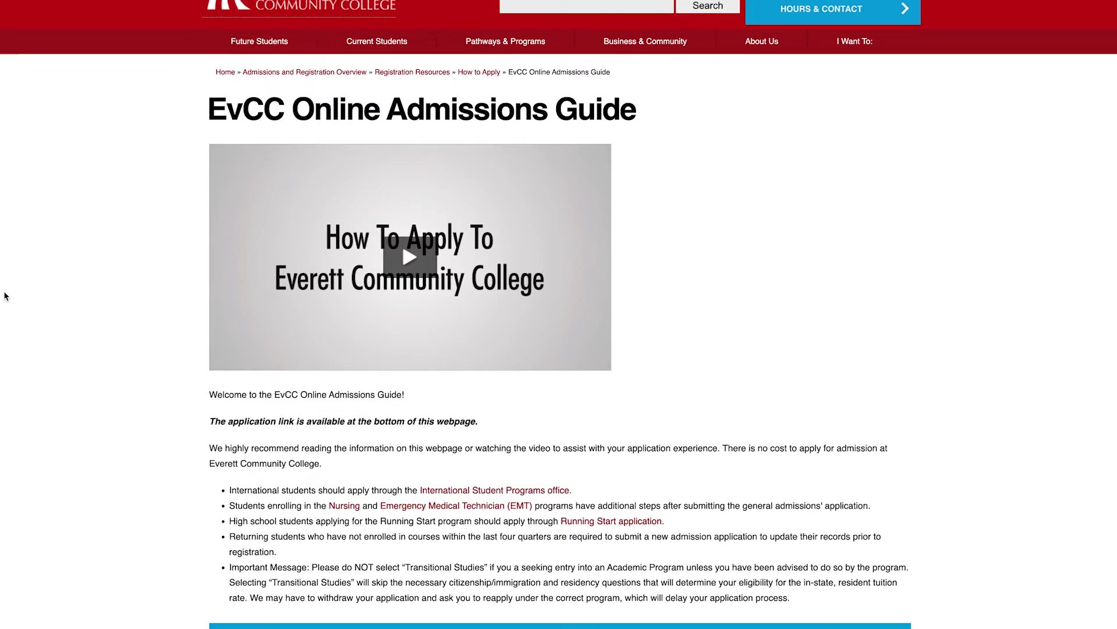
scroll(4, 296, down, 4)
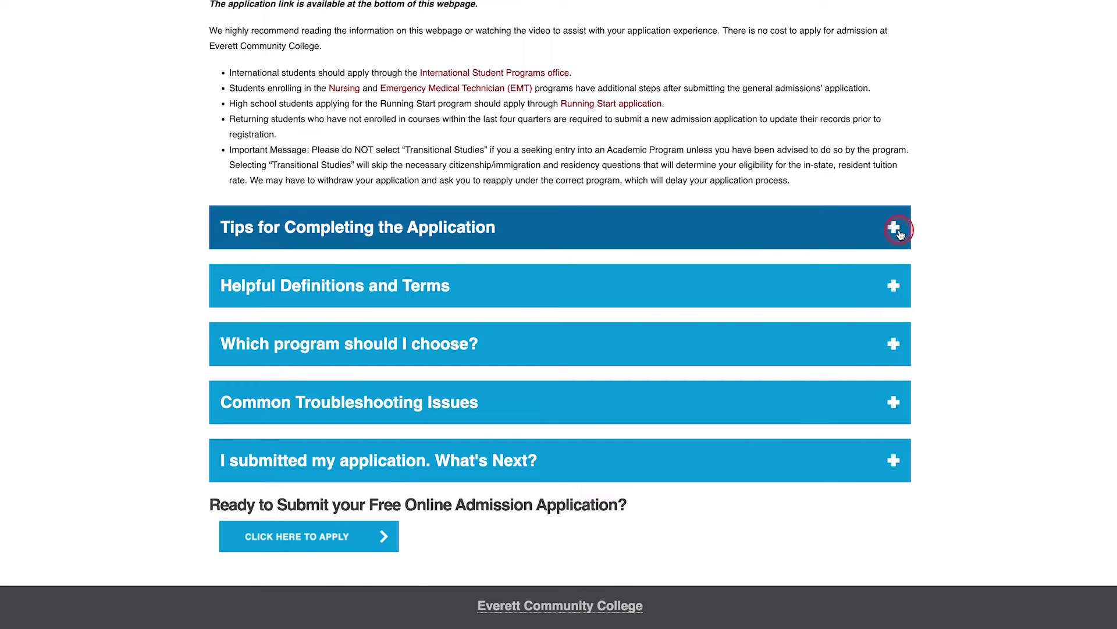
click(894, 229)
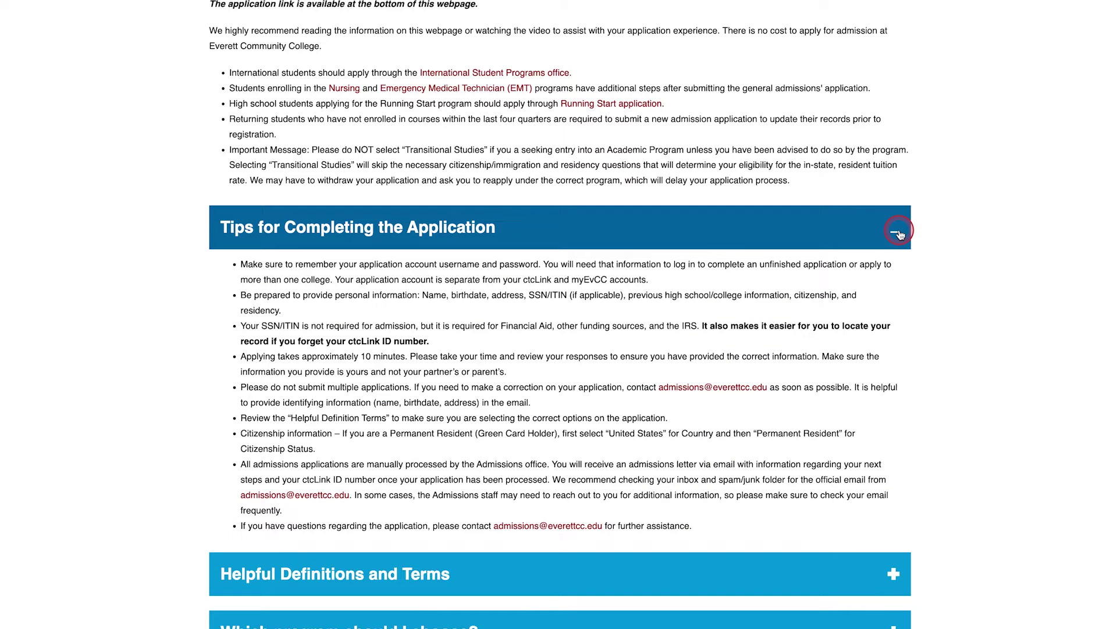
click(898, 231)
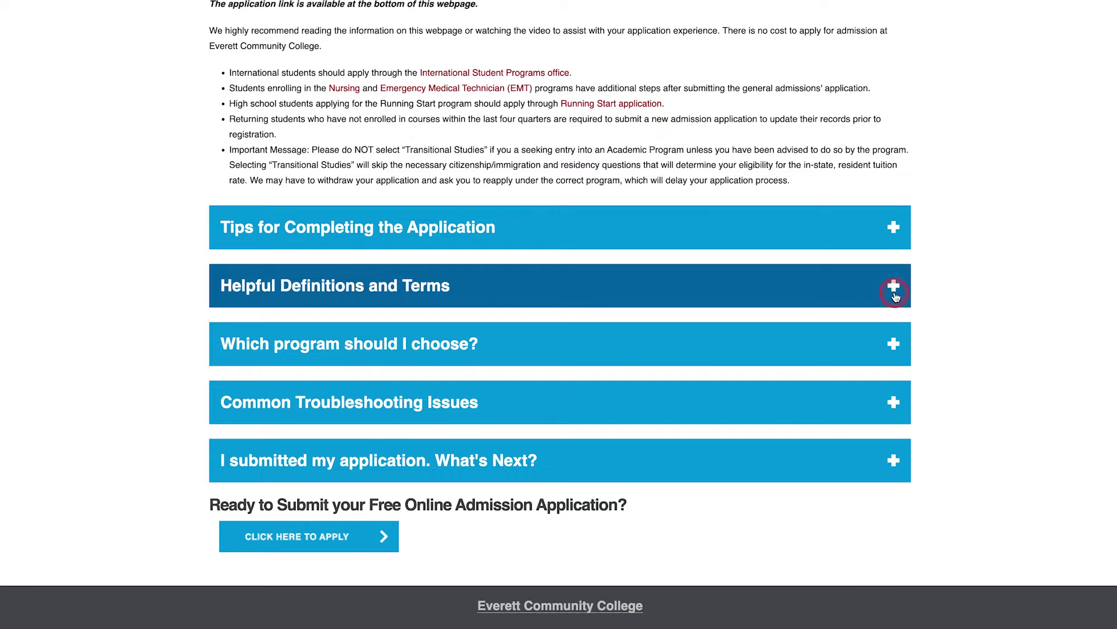
click(895, 291)
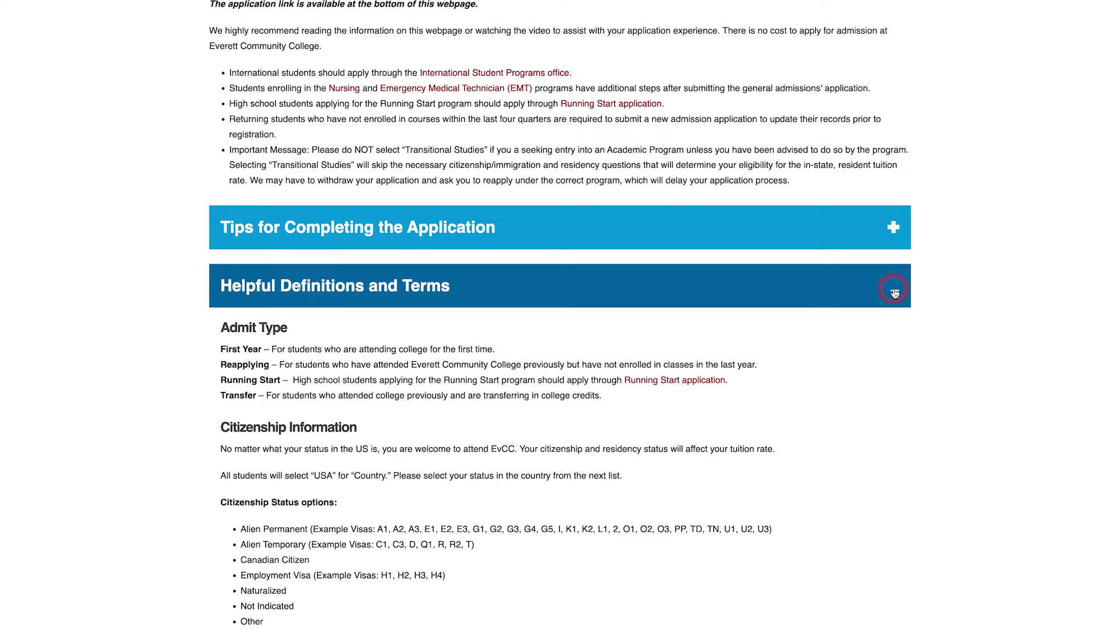
click(894, 292)
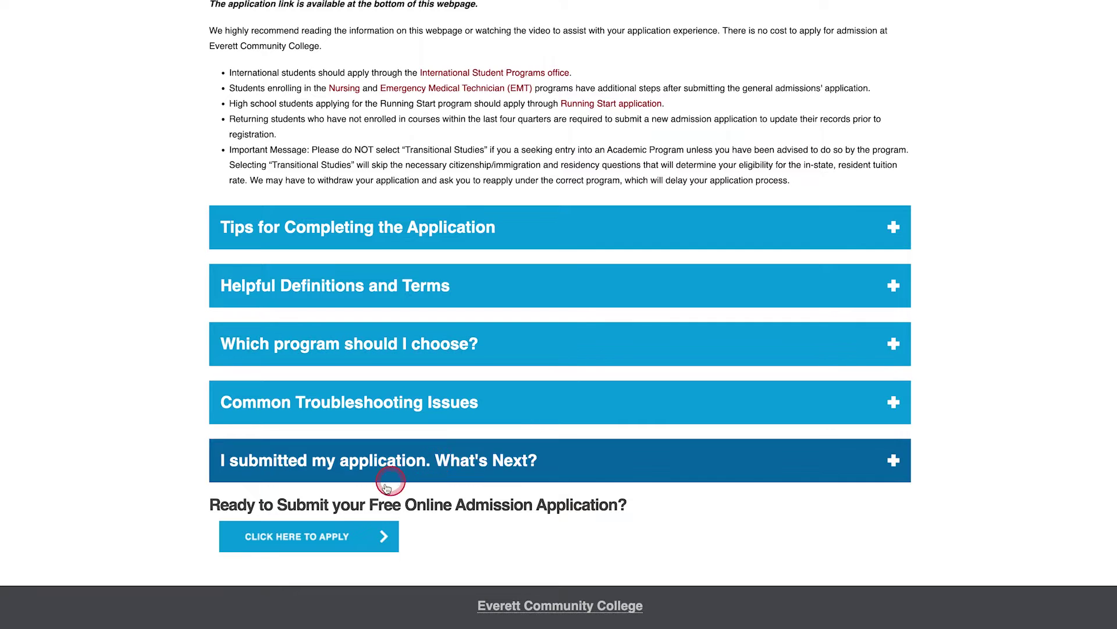
click(313, 537)
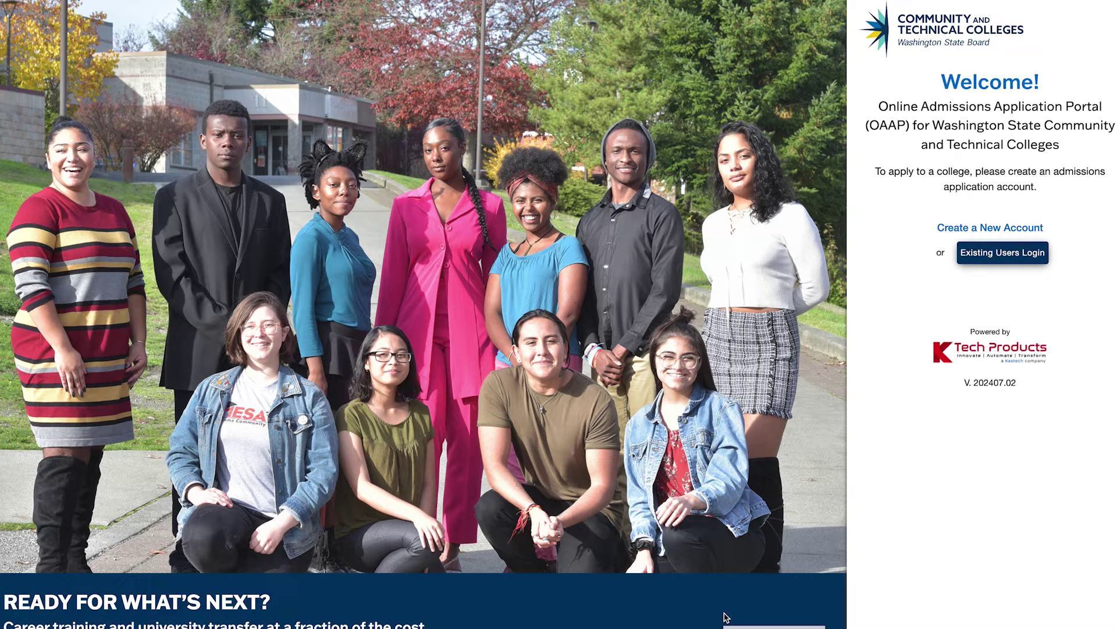
Choose Create a New Account to reach the sign-up form.
click(1008, 261)
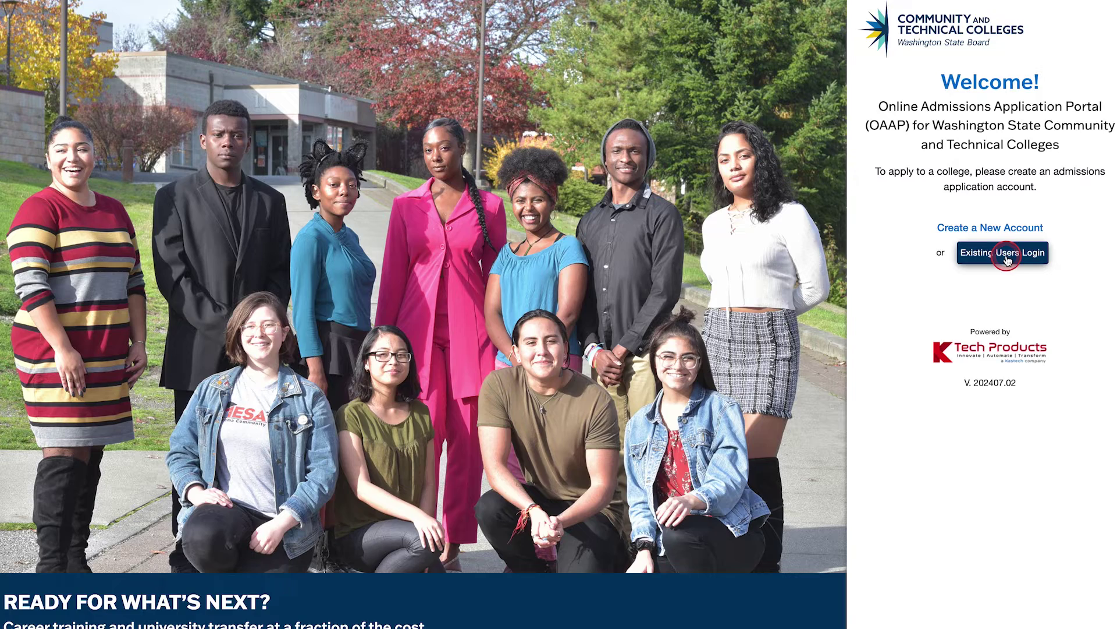
click(988, 228)
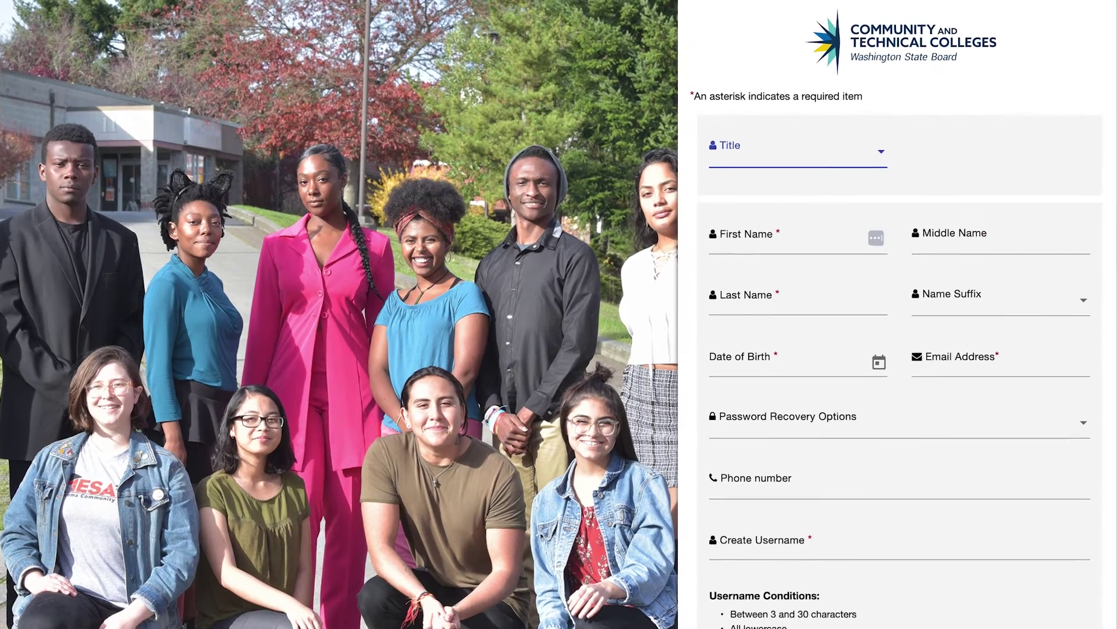
click(698, 432)
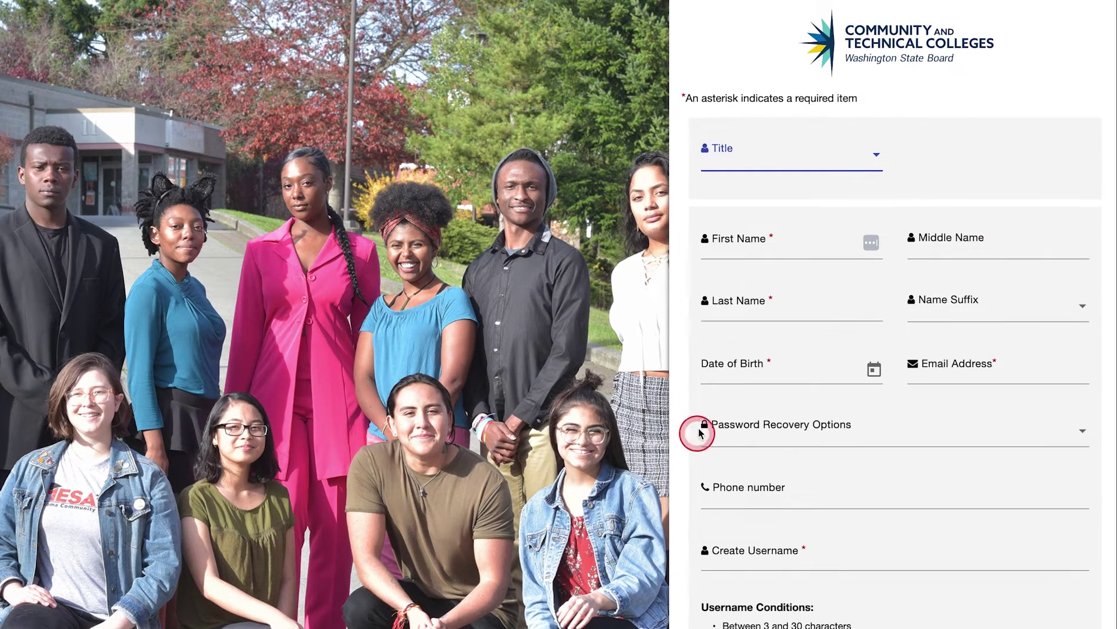
Fill in the applicant's first name, last name, date of birth and e-mail address.
click(721, 239)
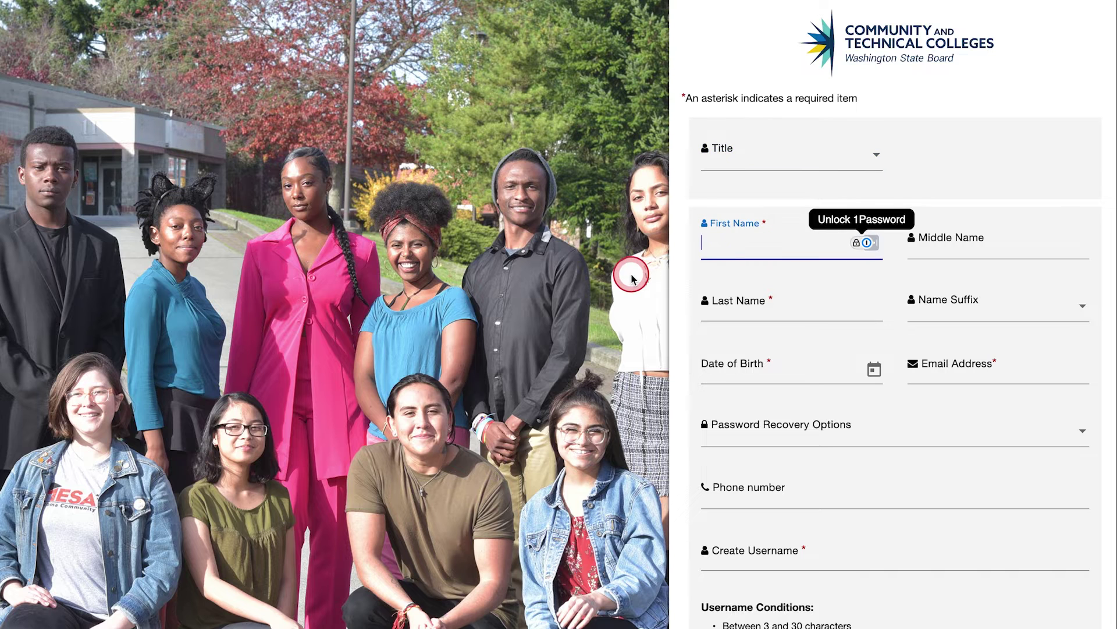
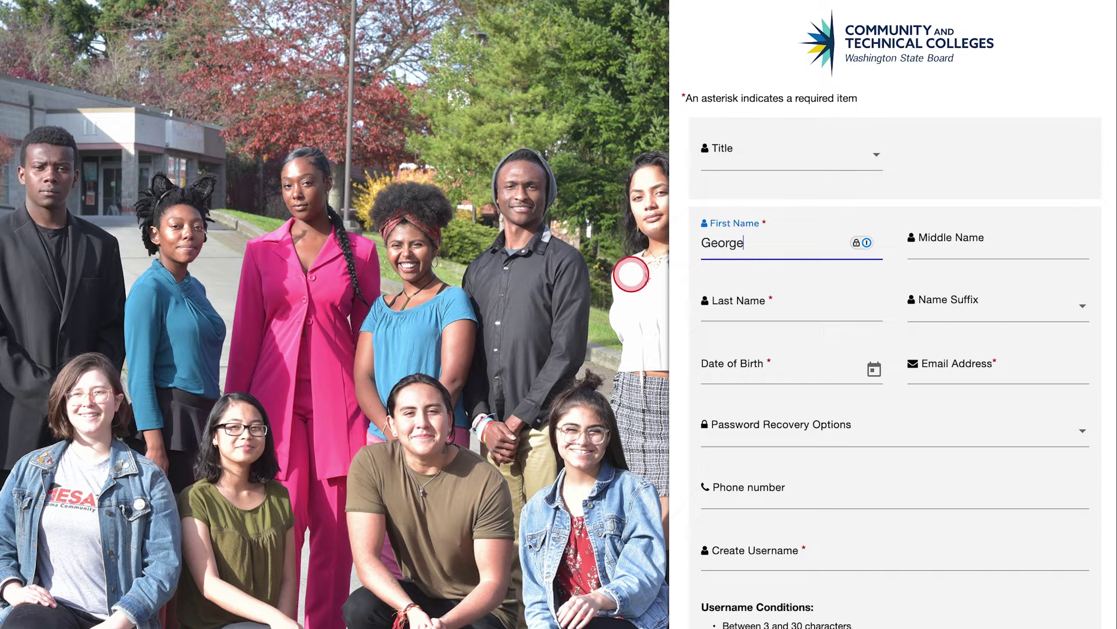
key(Tab)
key(Tab)
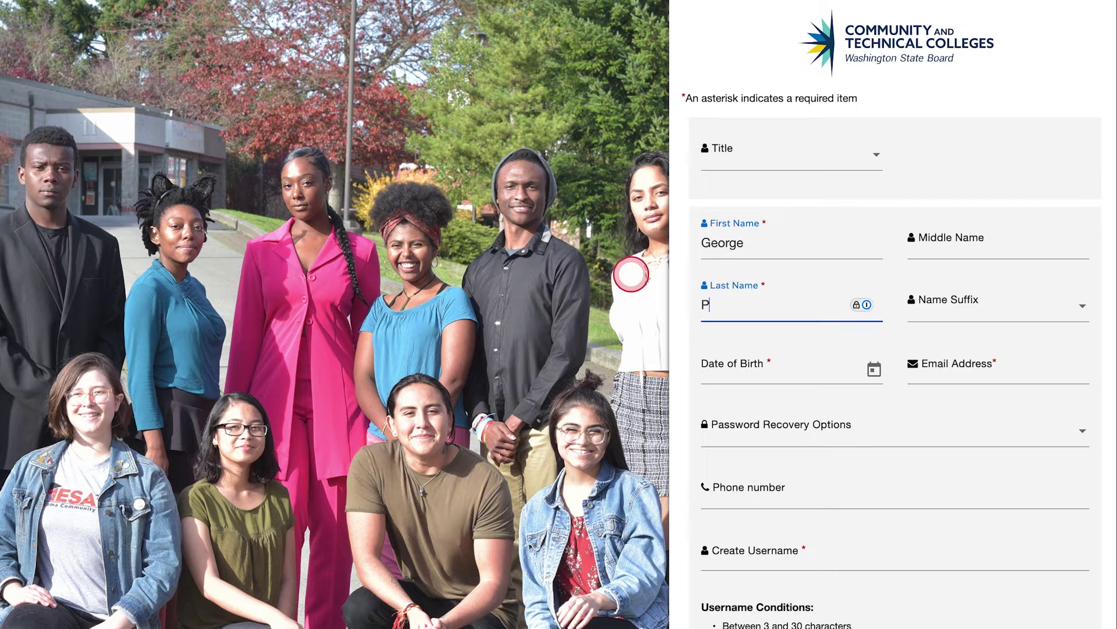
key(Tab)
key(Tab)
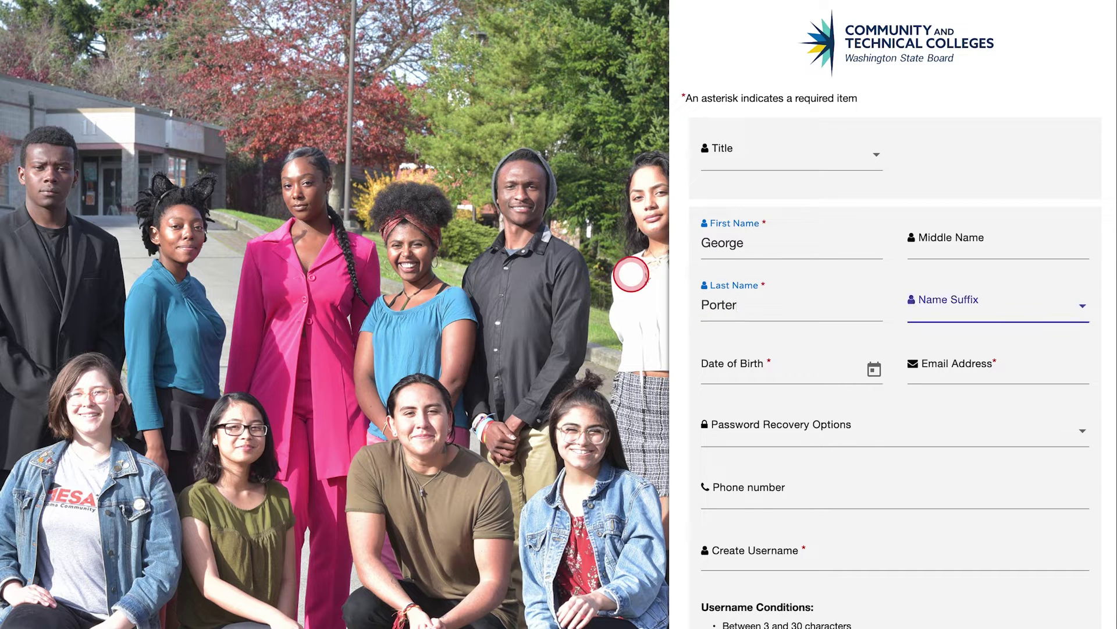
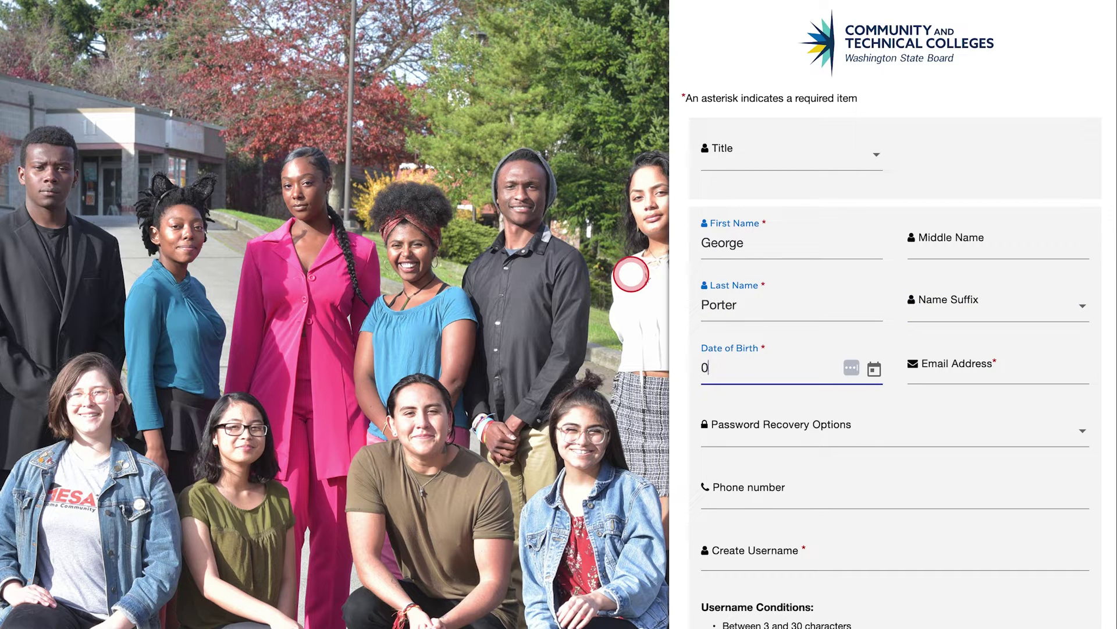
key(Tab)
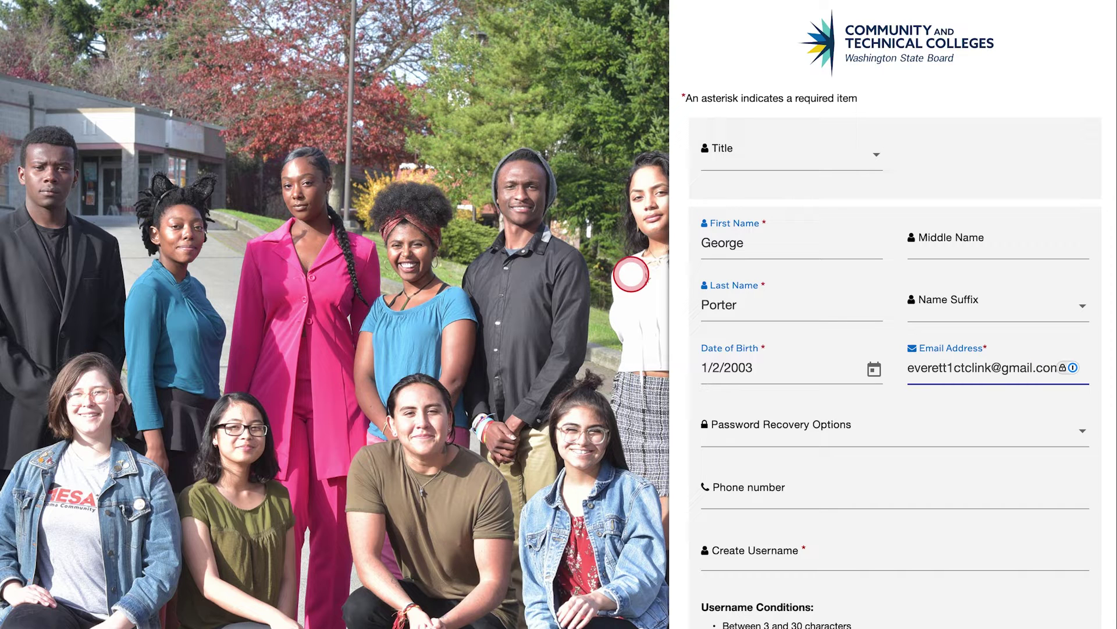
Select Phone Number (Text Message) password recovery and enter the applicant's phone number.
click(1085, 434)
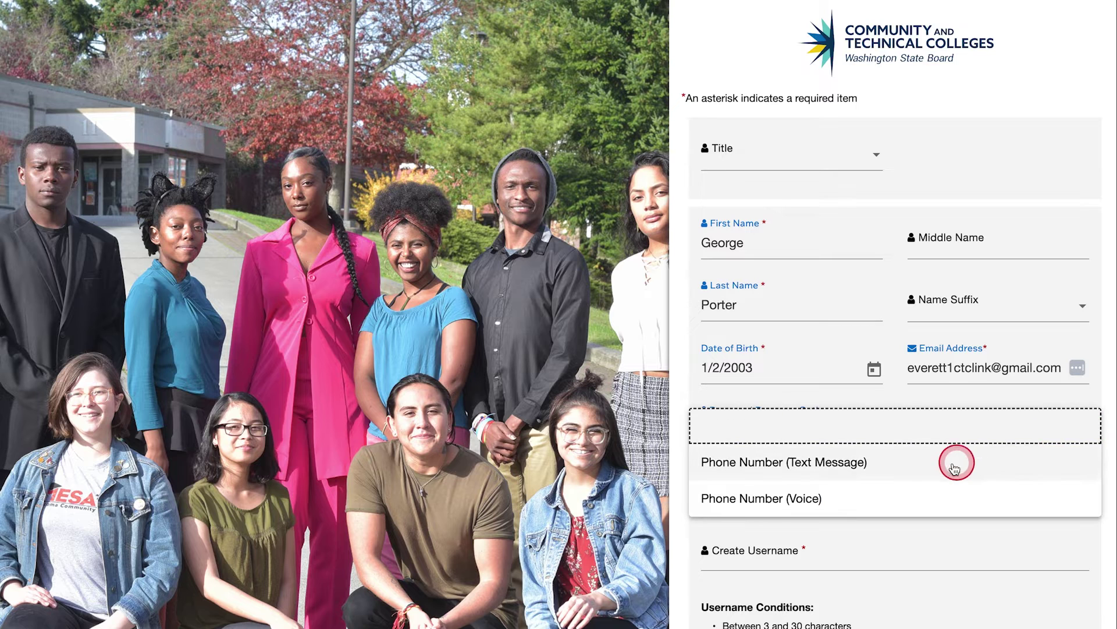
click(922, 465)
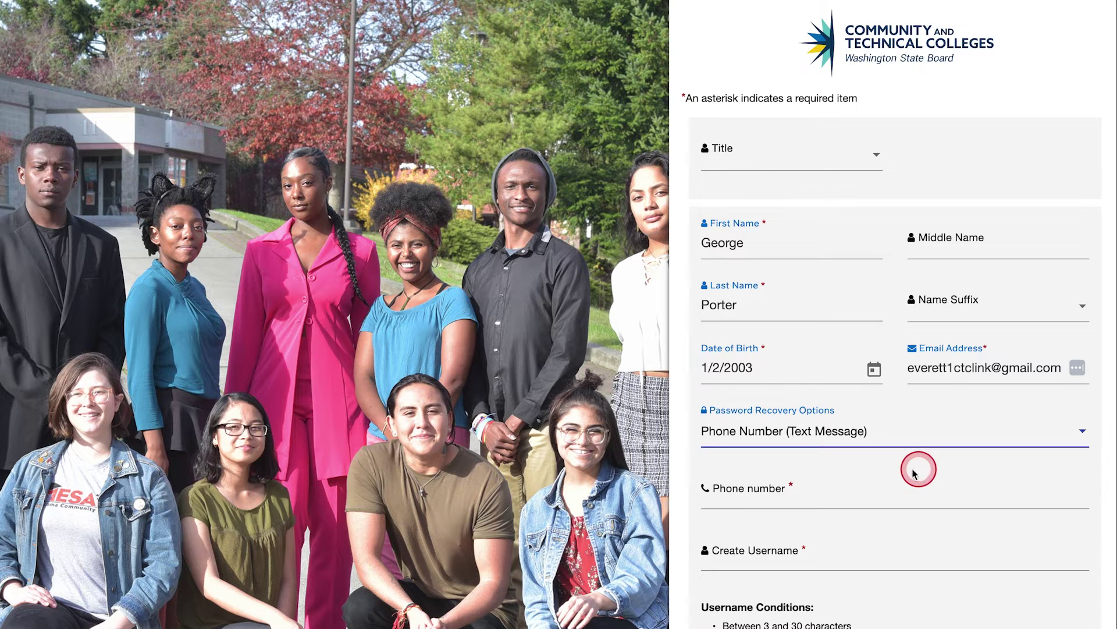
click(742, 491)
text(555)
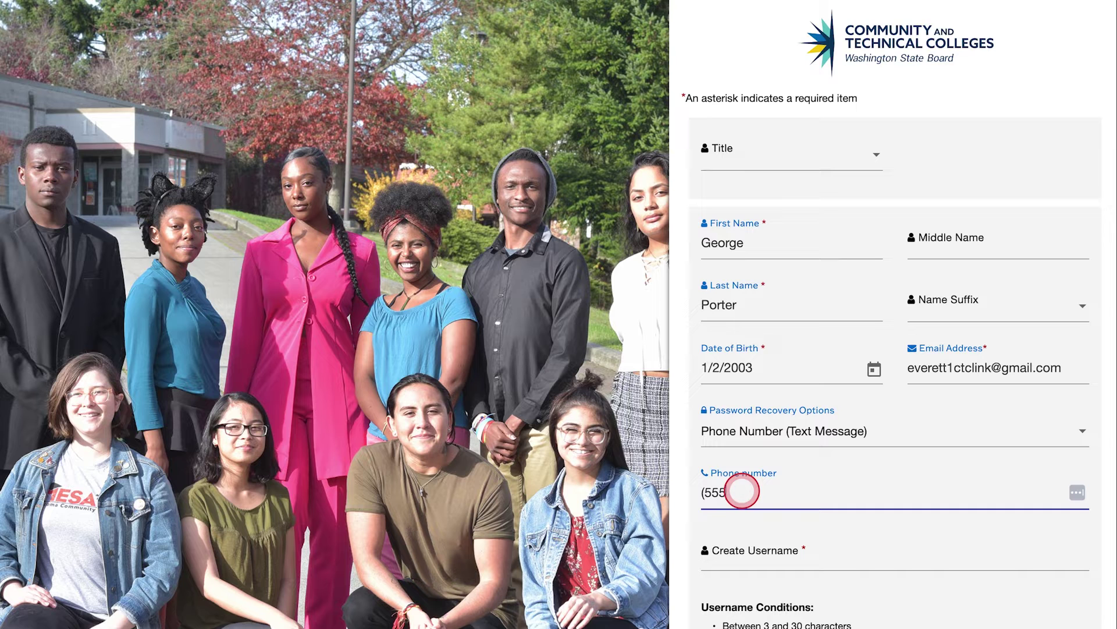
text()-123-4)
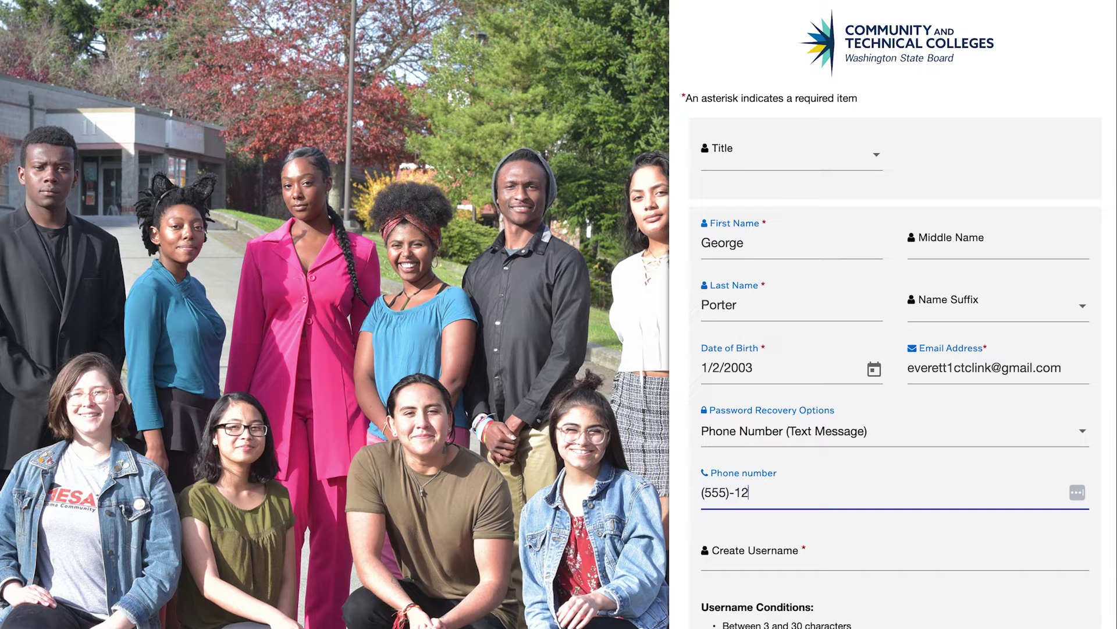
text(56)
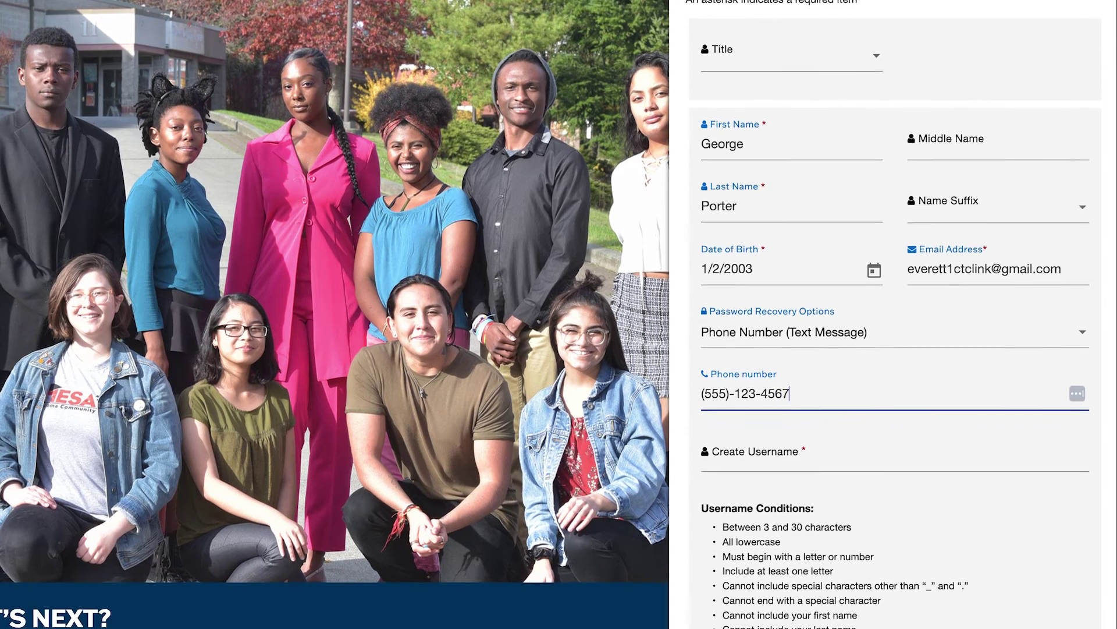
text(7)
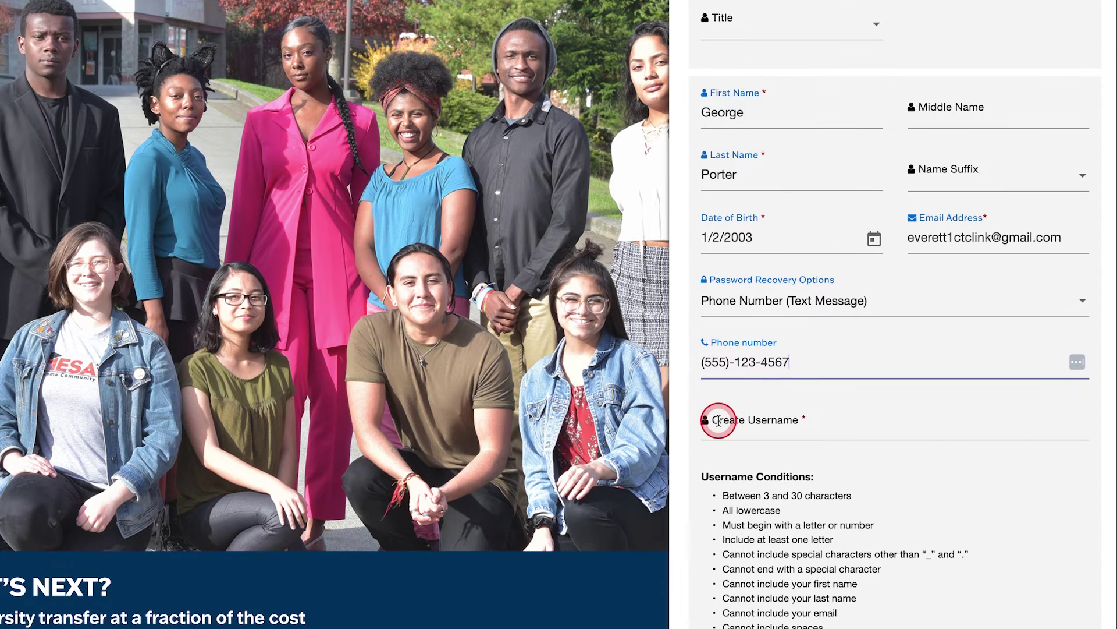
click(719, 420)
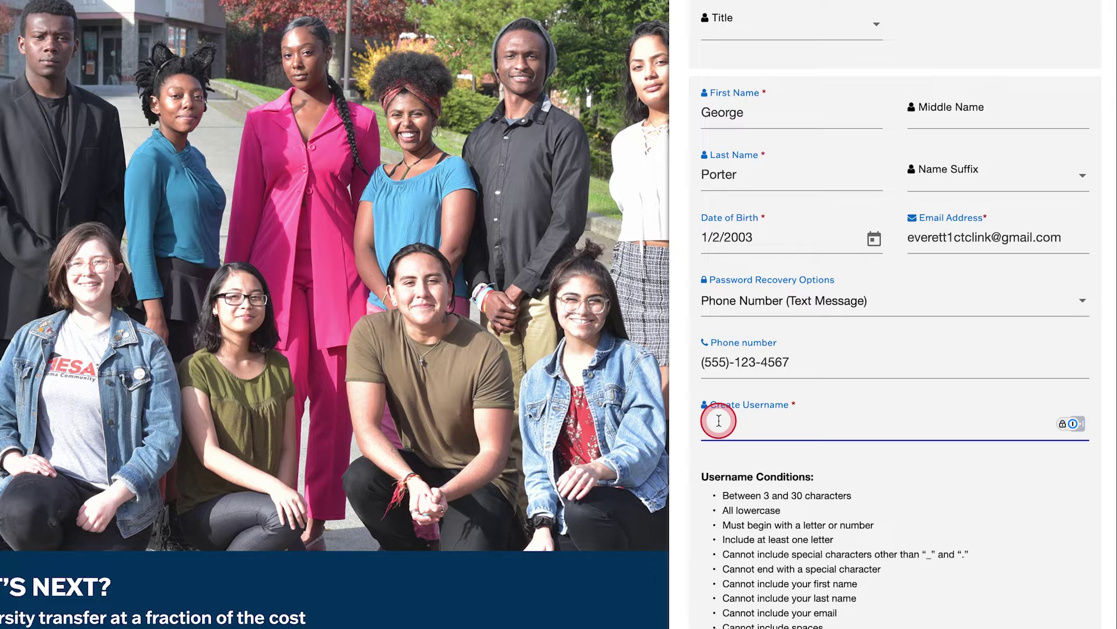
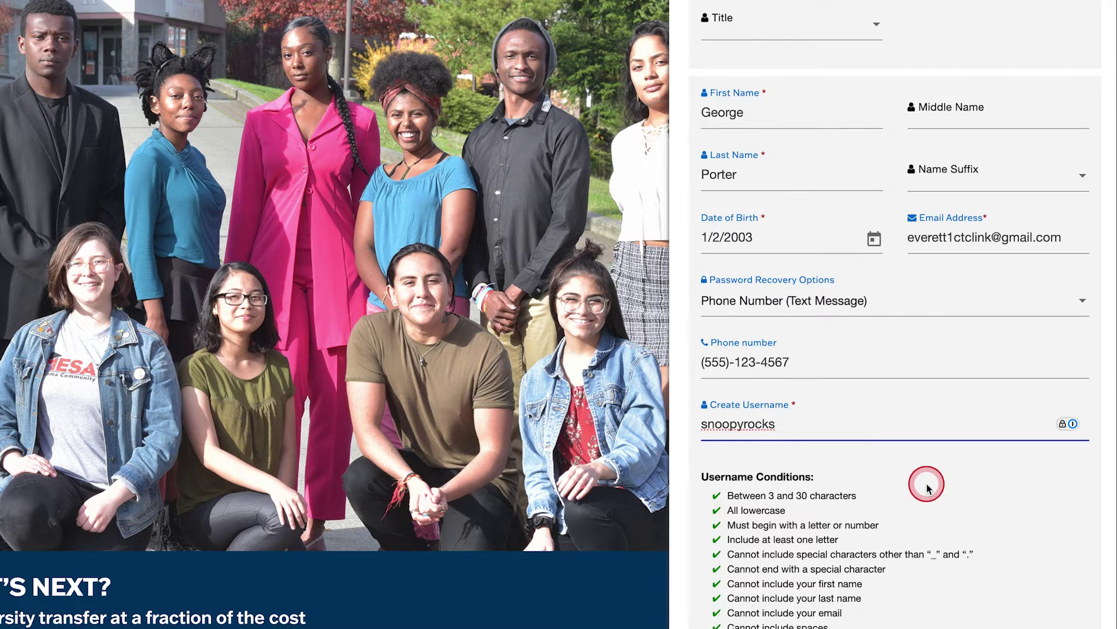
Enter a username, then type the account password and retype it in Confirm Password.
scroll(925, 481, down, 4)
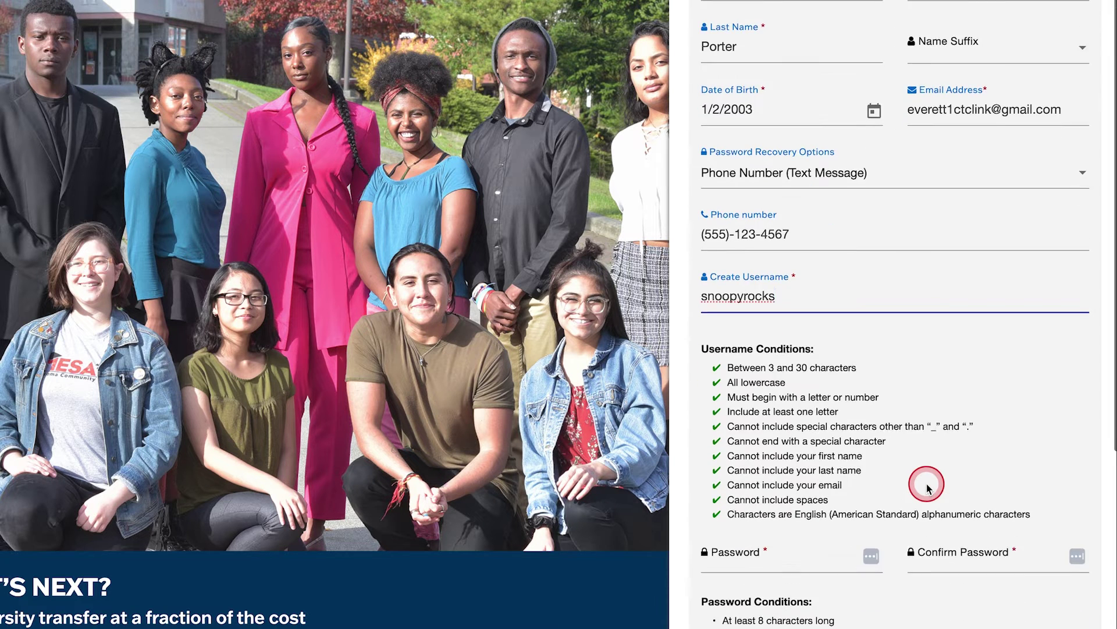
scroll(926, 488, down, 3)
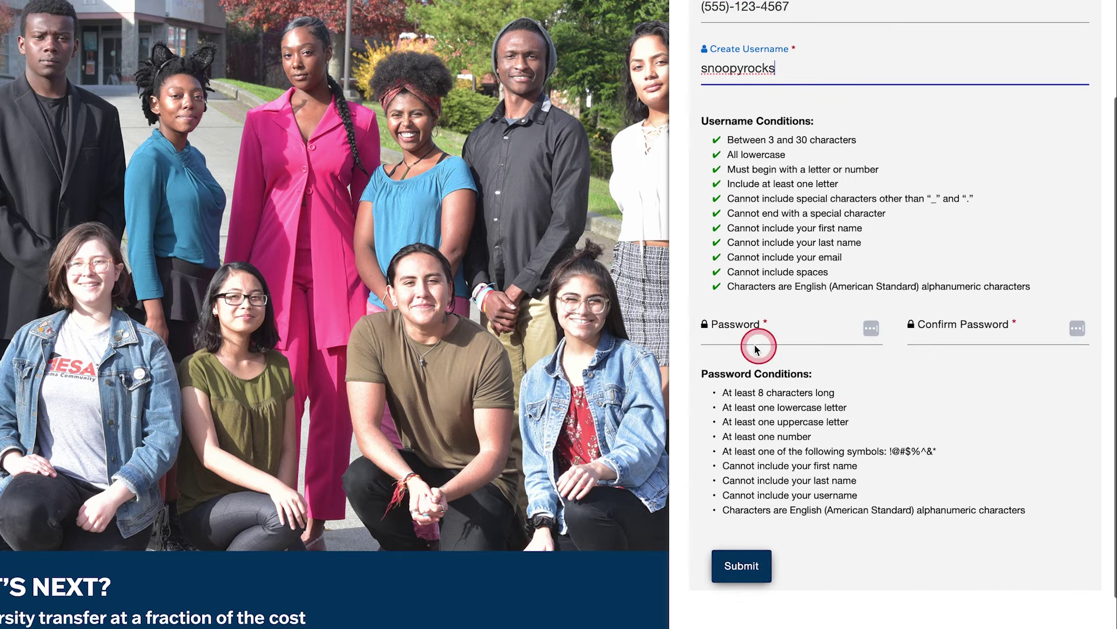
click(718, 327)
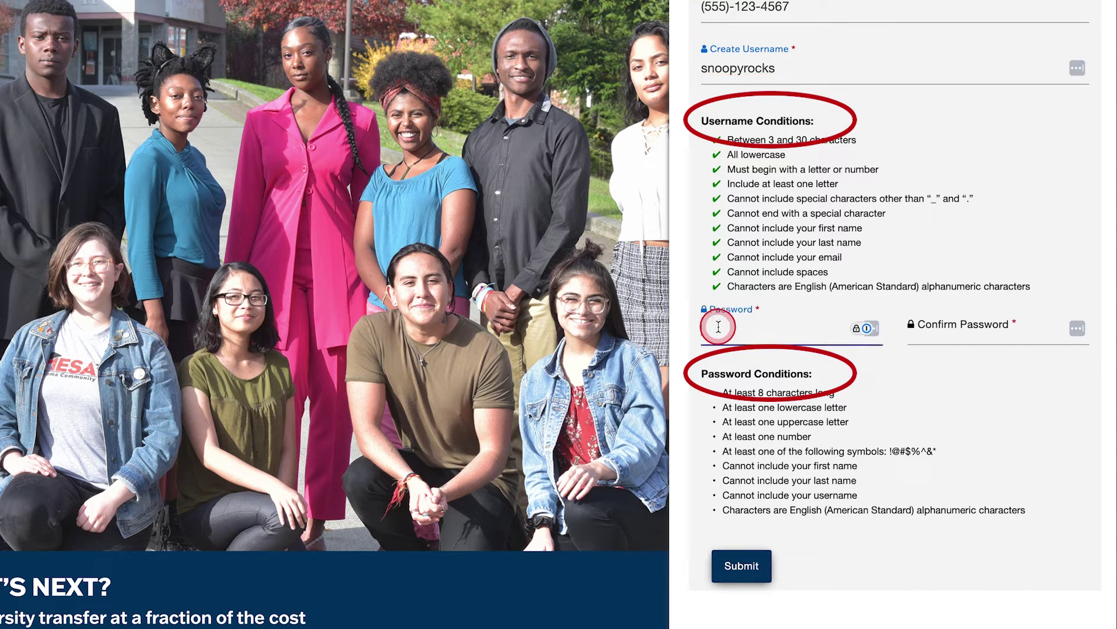
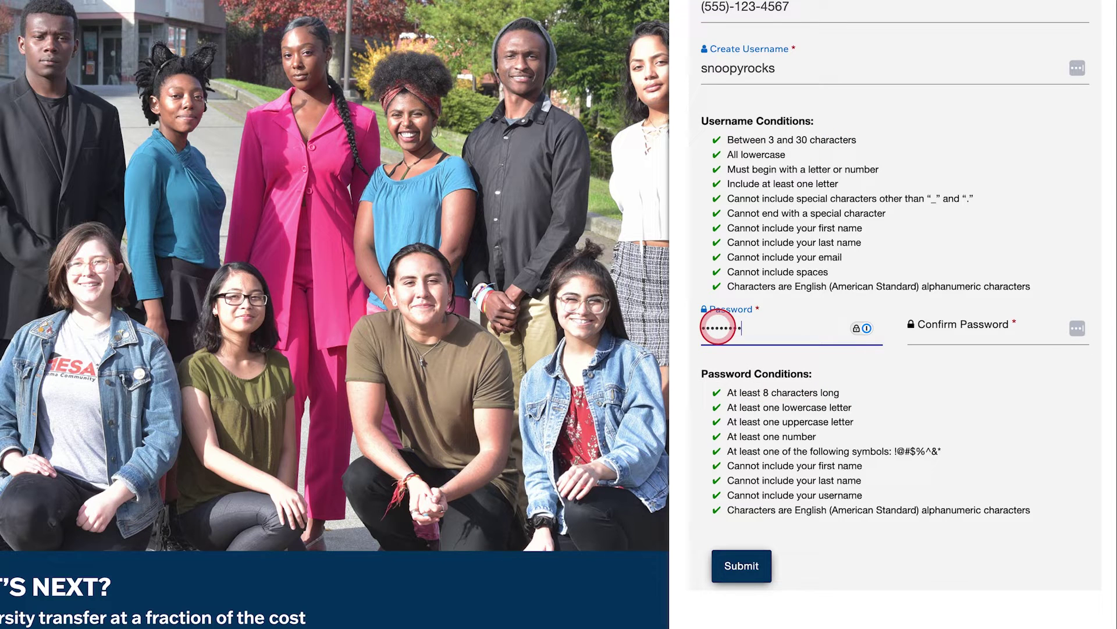
key(Tab)
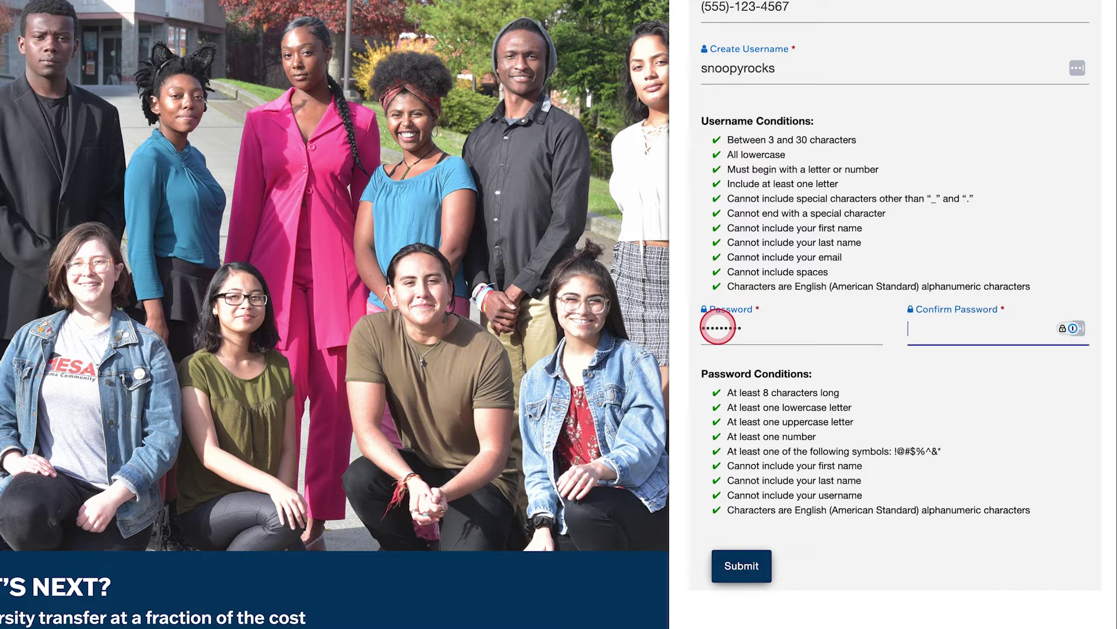
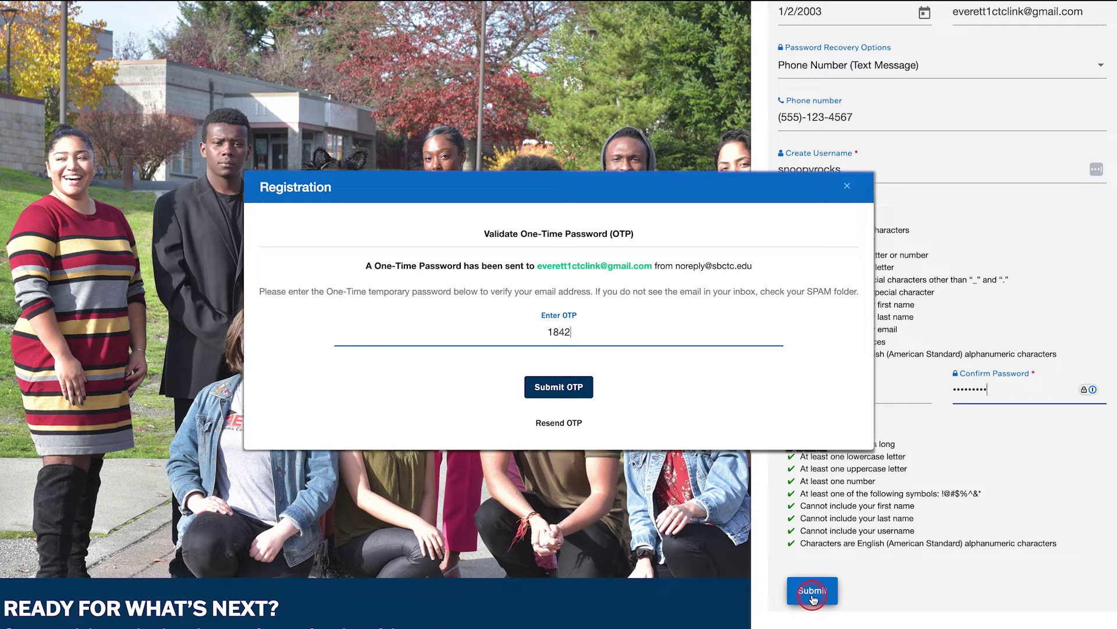
Submit the emailed one-time code for verification and go to the login page.
click(560, 388)
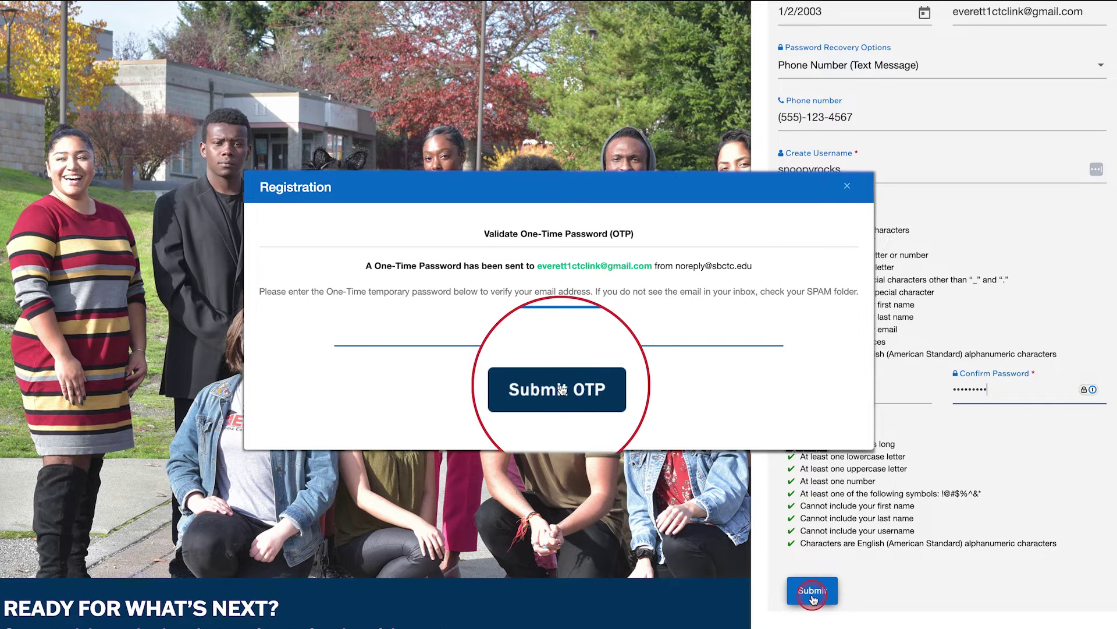
click(562, 388)
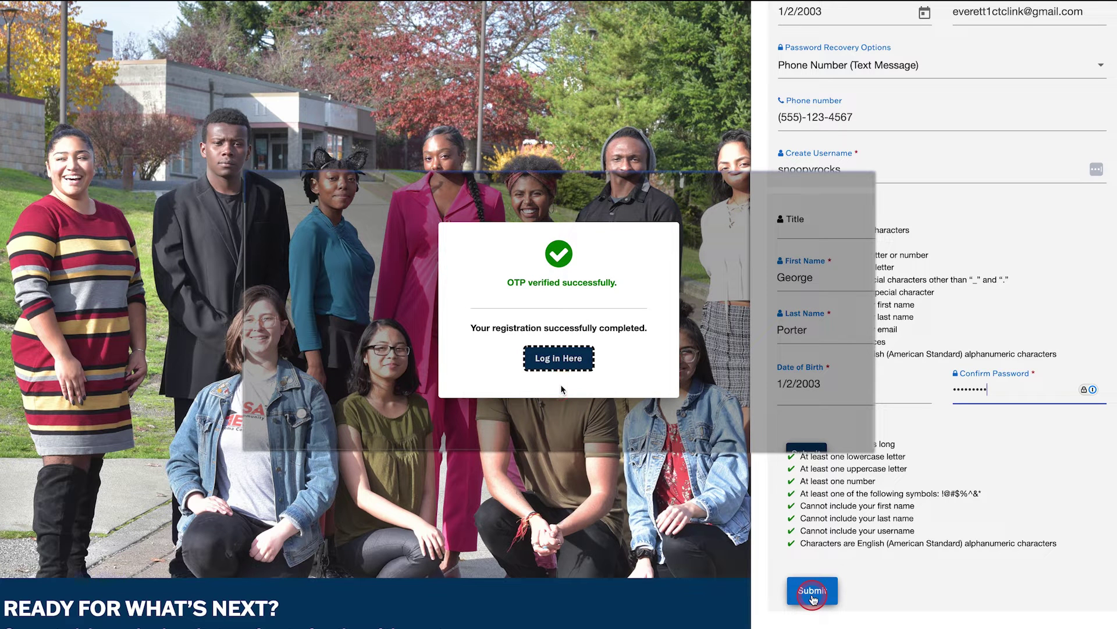
click(558, 359)
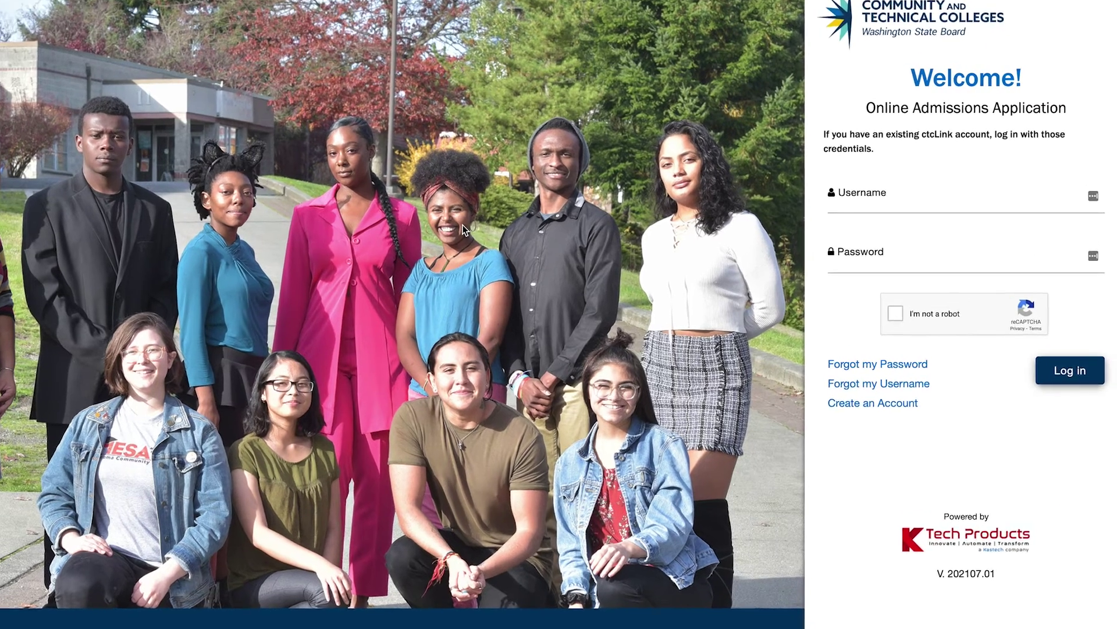
Log in with the new username and password, ticking I'm not a robot.
click(902, 186)
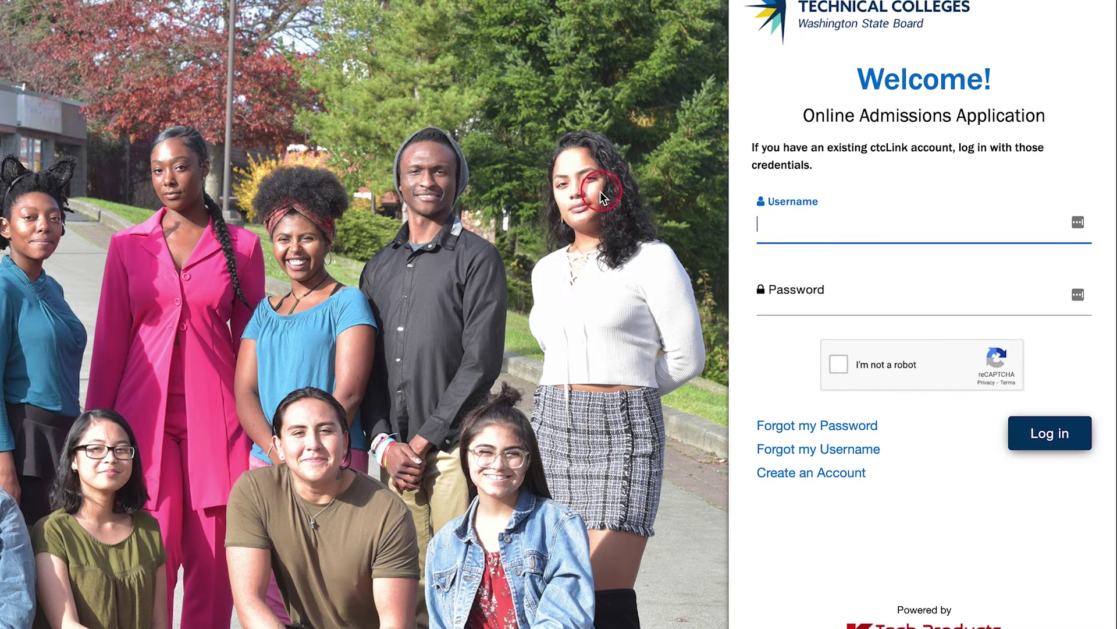
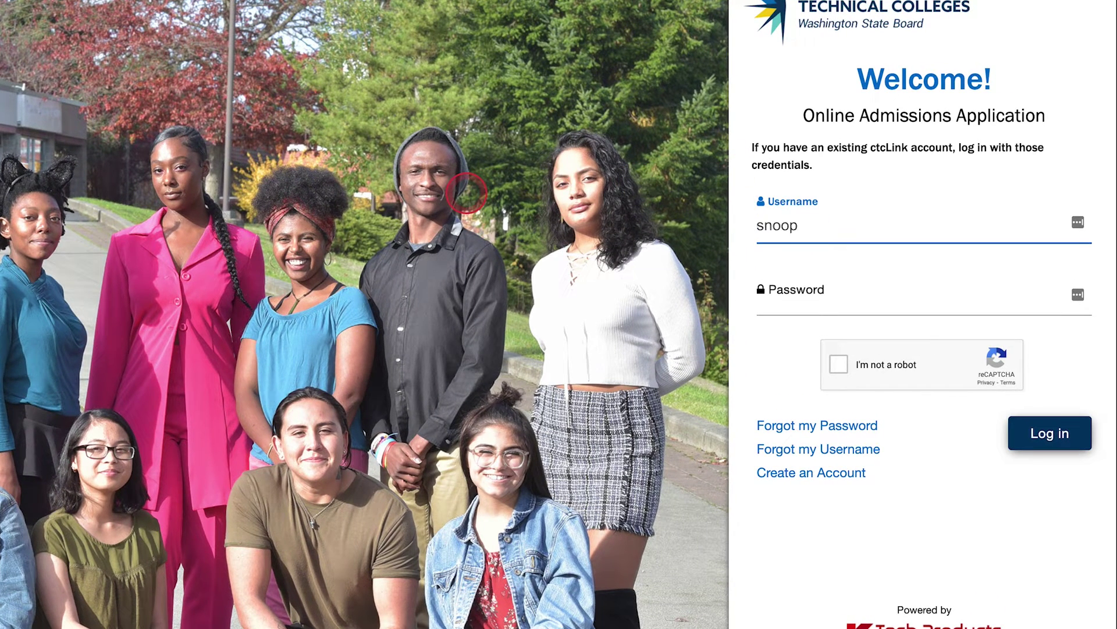
click(919, 297)
text(••••)
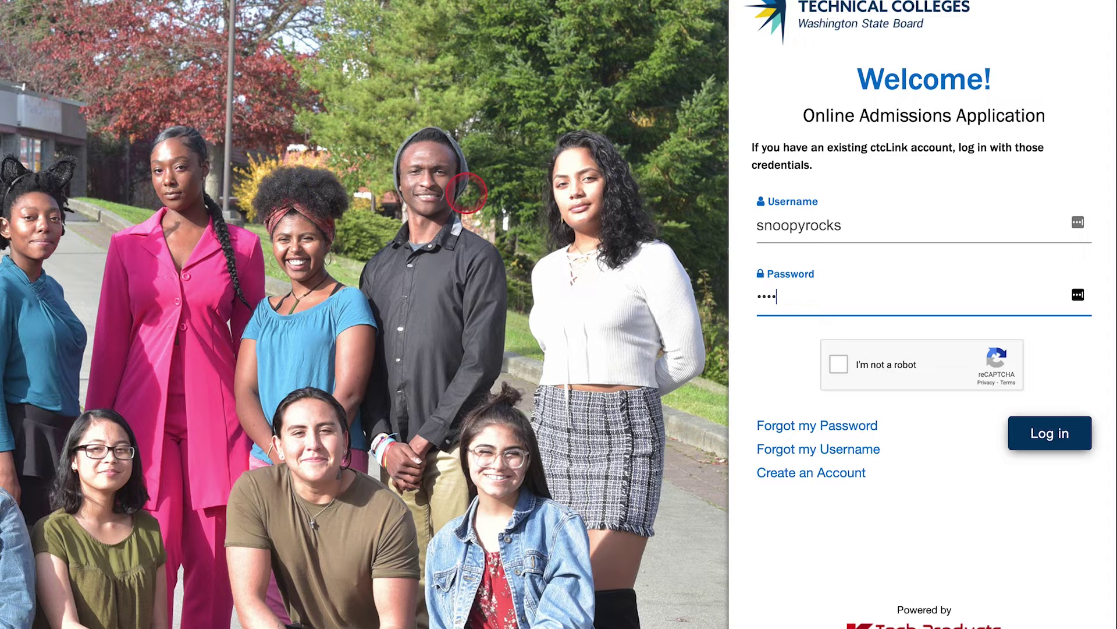
text(•••••)
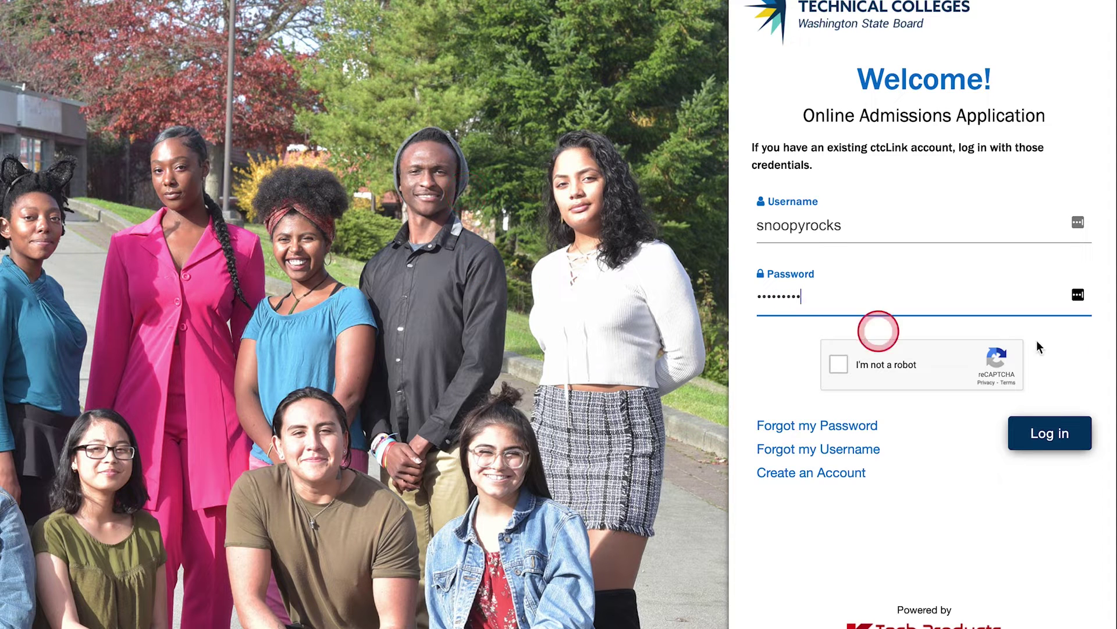
click(839, 365)
click(1048, 432)
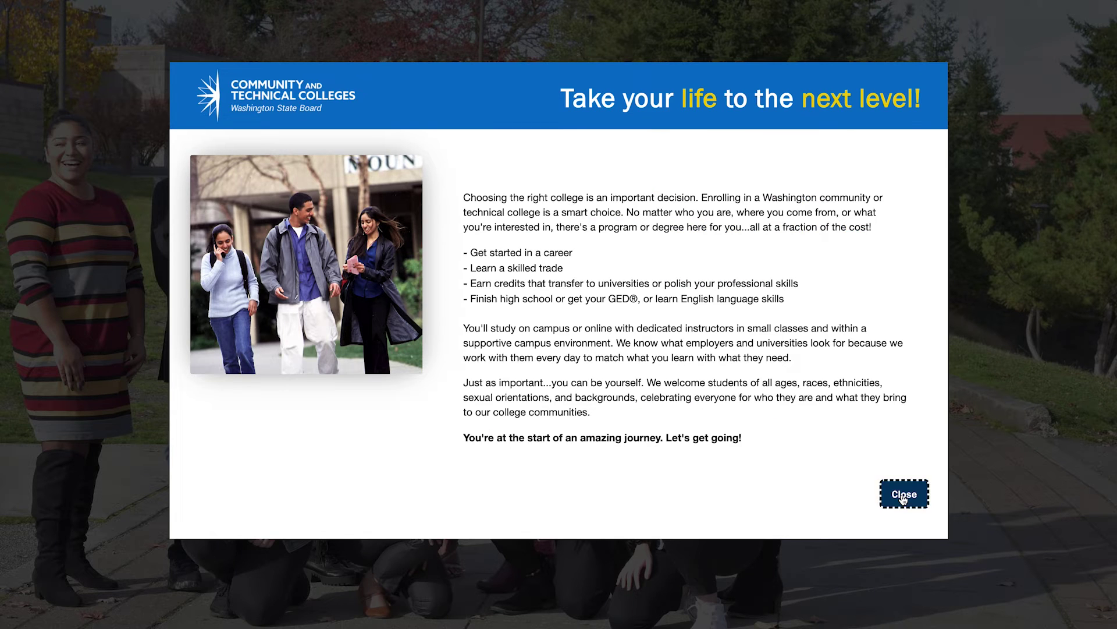
Dismiss the welcome message, select Everett Community College, and enrol as First Year.
click(903, 496)
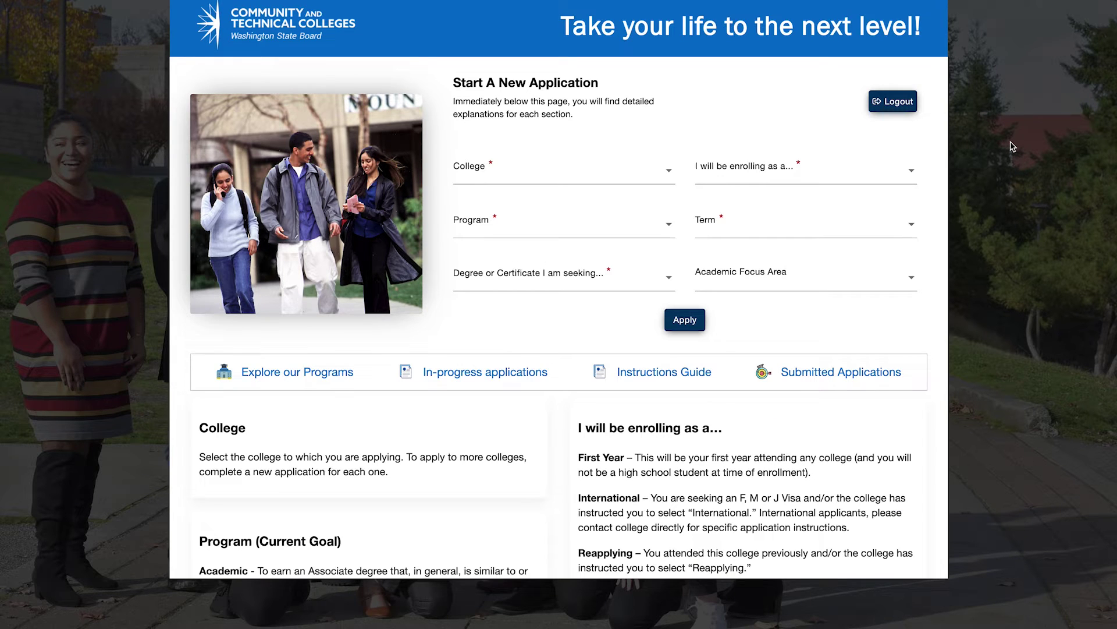
click(670, 170)
scroll(576, 233, down, 4)
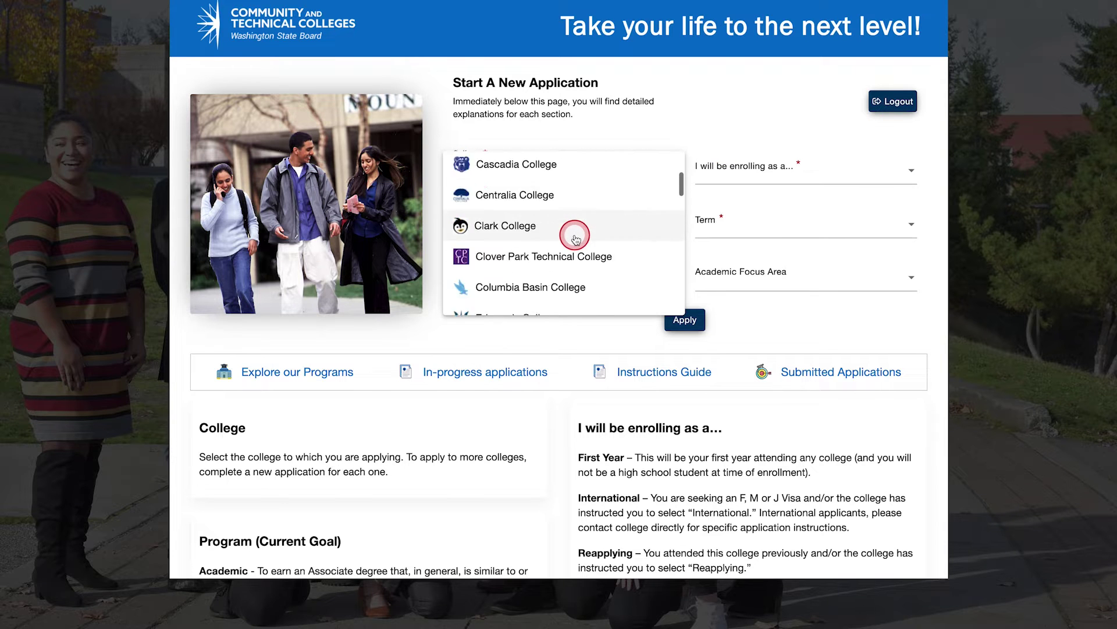
scroll(575, 236, down, 1)
click(516, 243)
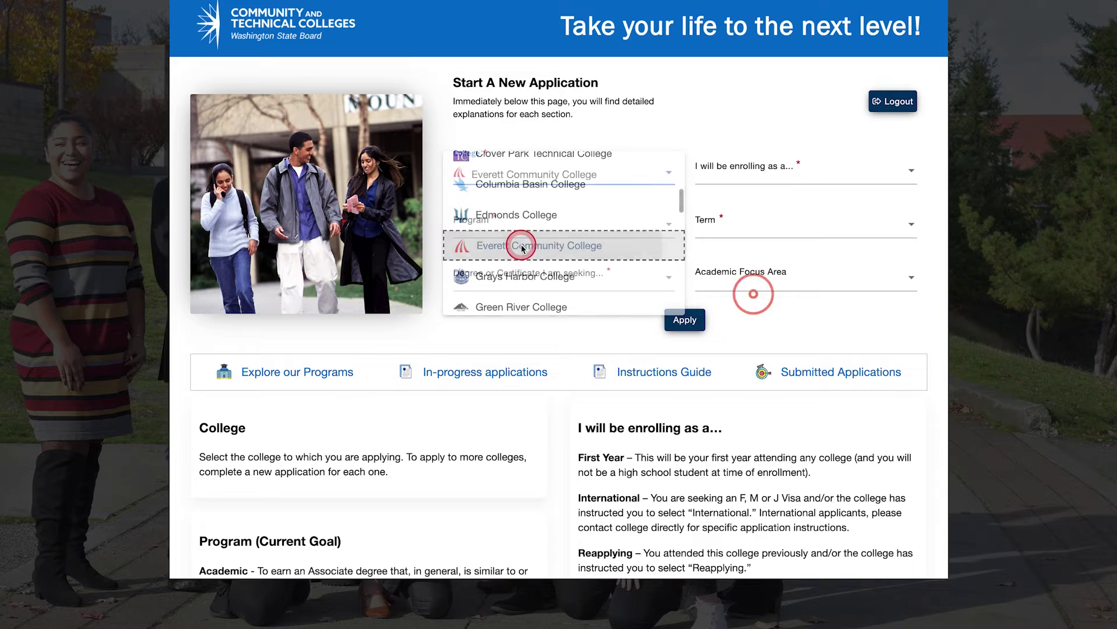
click(912, 172)
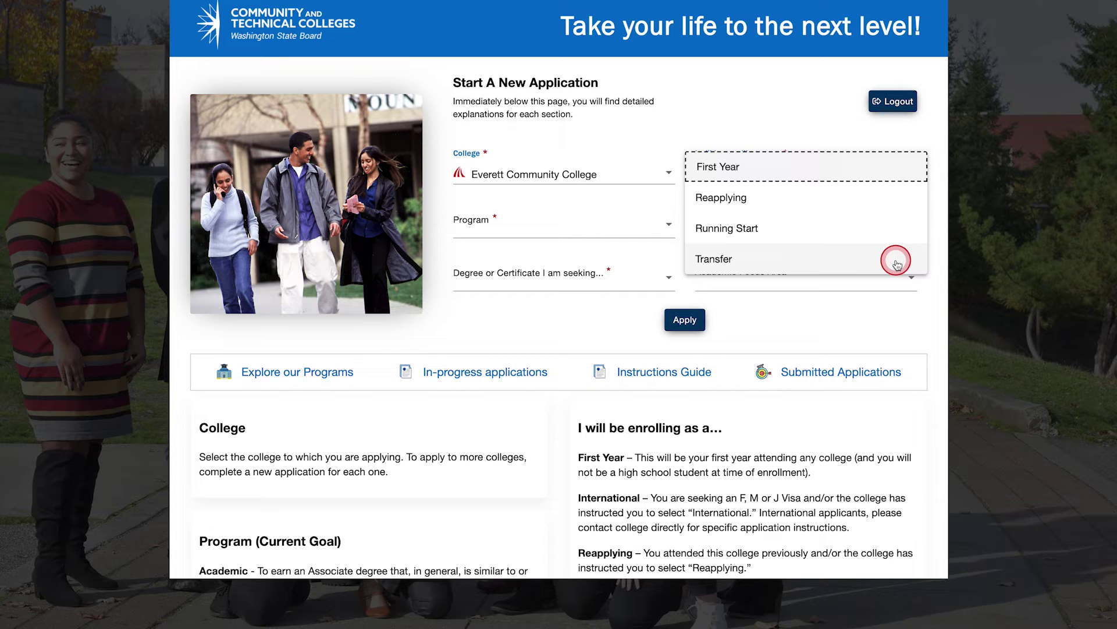
click(889, 168)
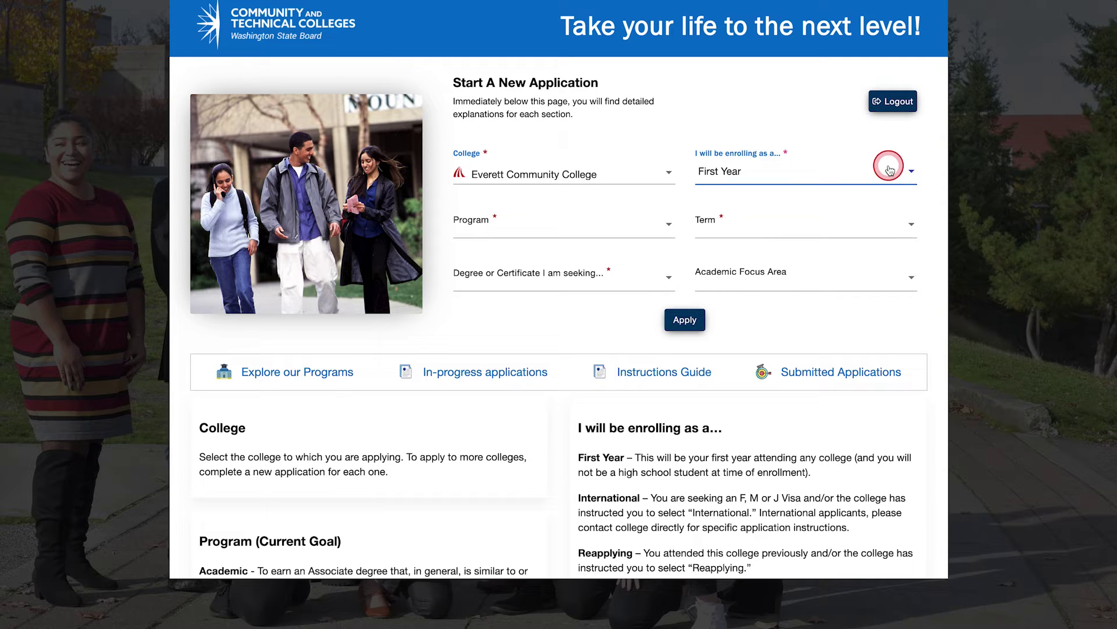
click(670, 226)
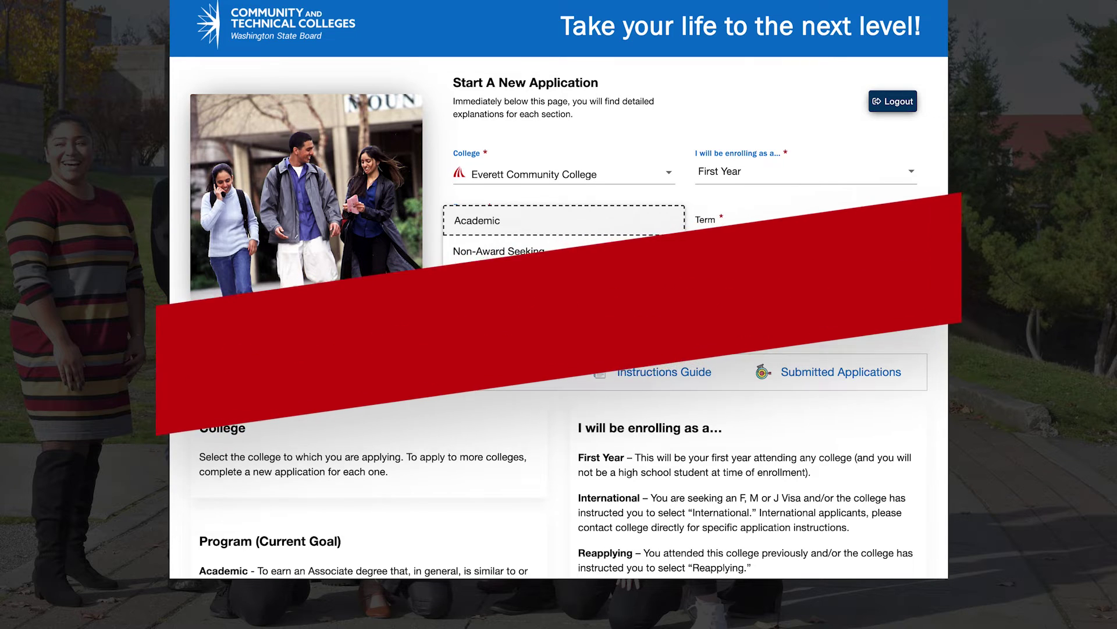
Choose Academic program, WINTER 2022 term and Academic Transfer AAS DTA degree, then apply.
click(660, 222)
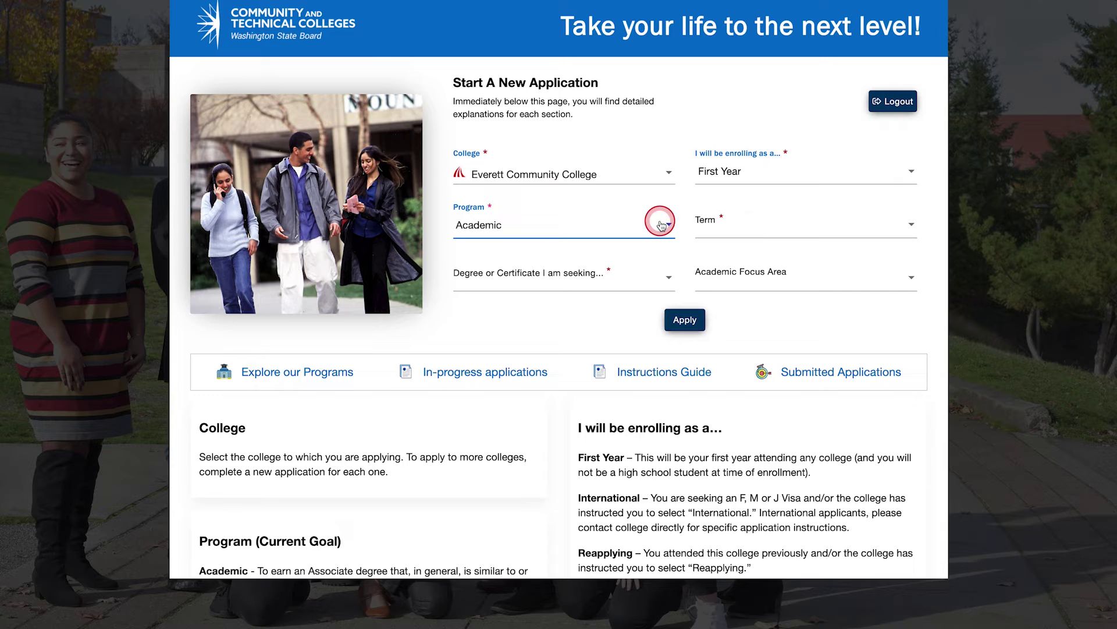
click(907, 226)
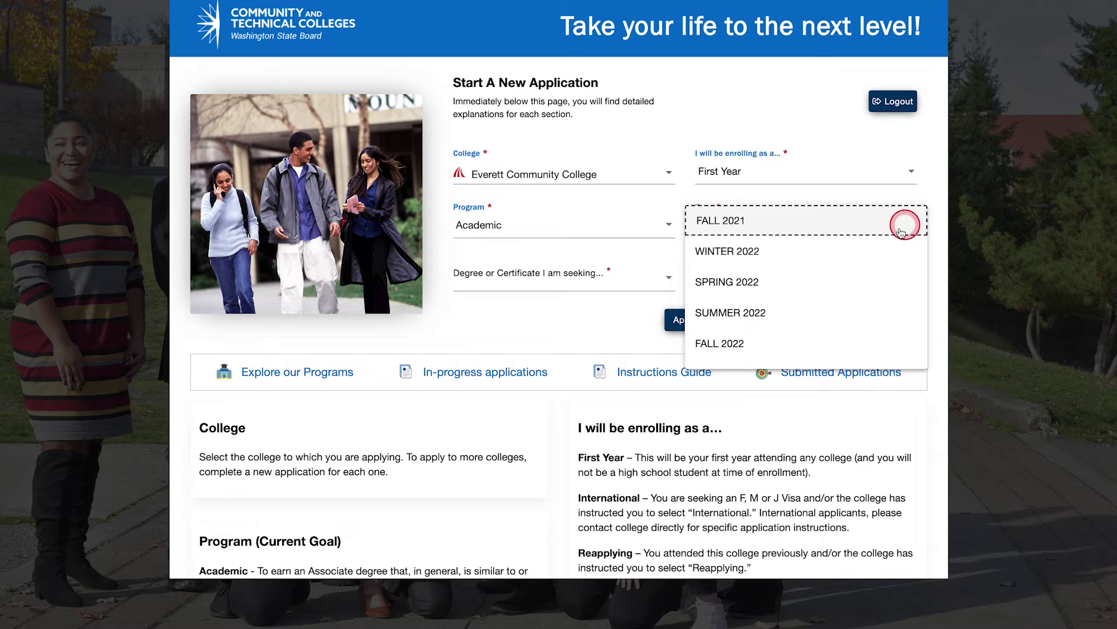
click(880, 257)
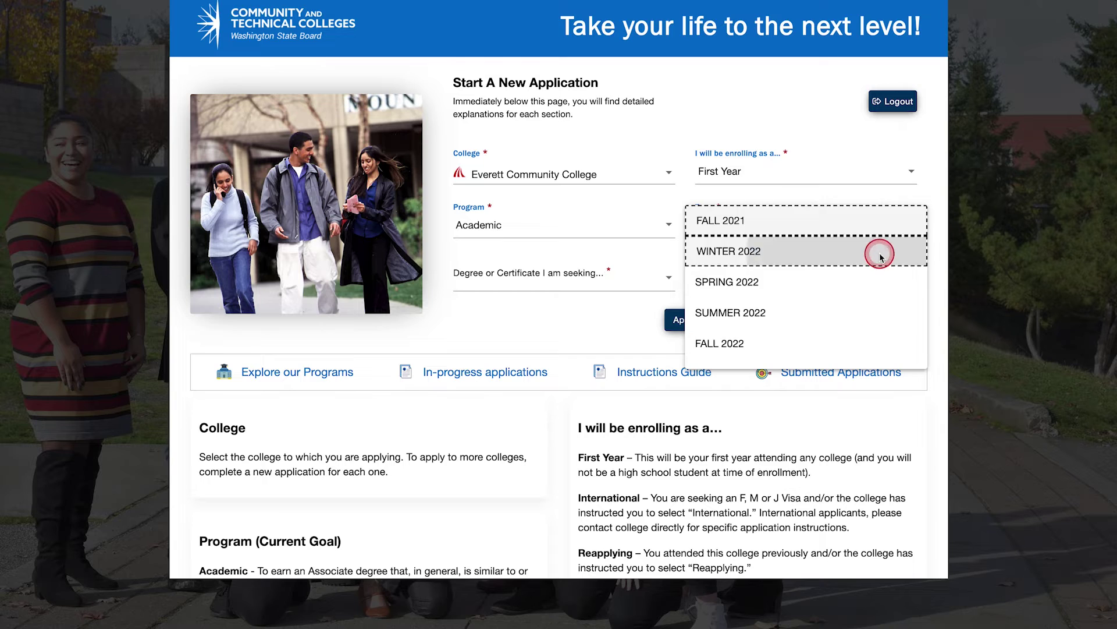
click(670, 279)
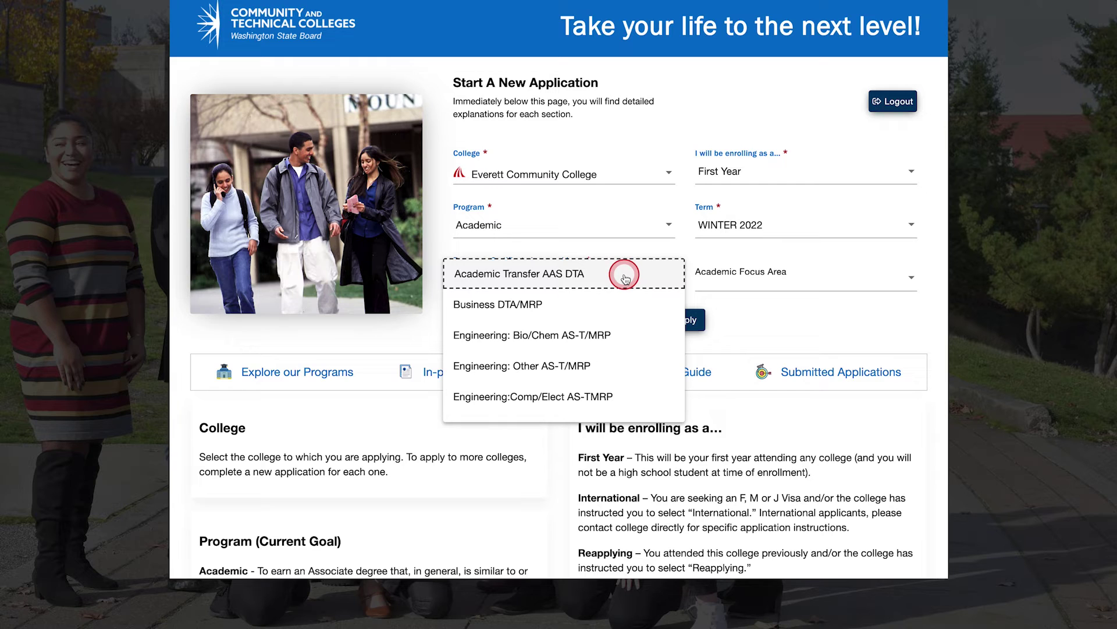
click(625, 278)
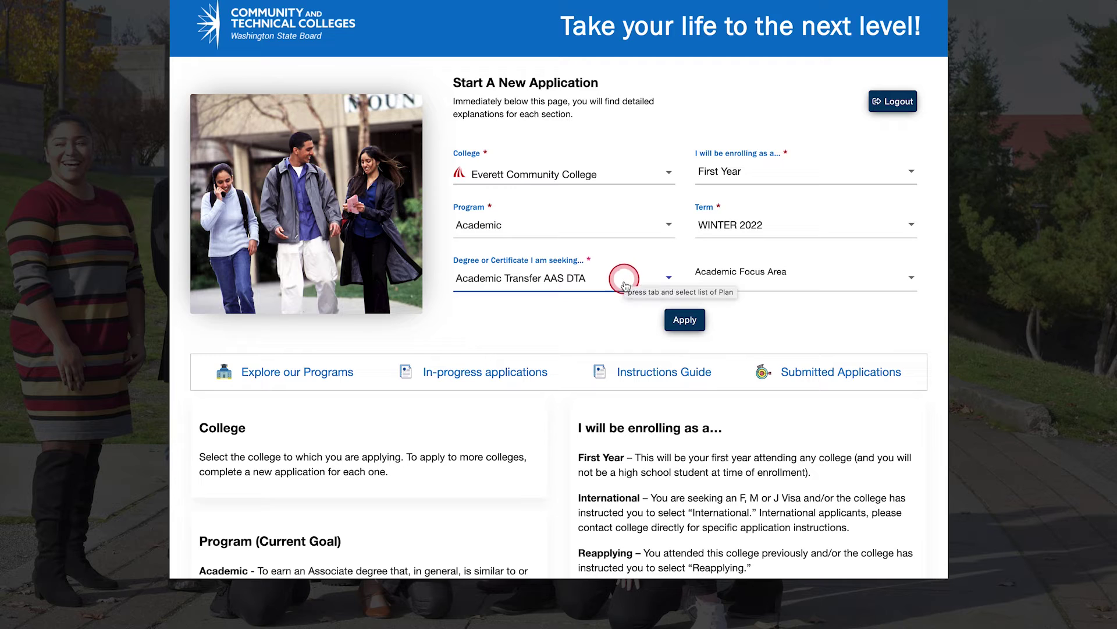
click(686, 321)
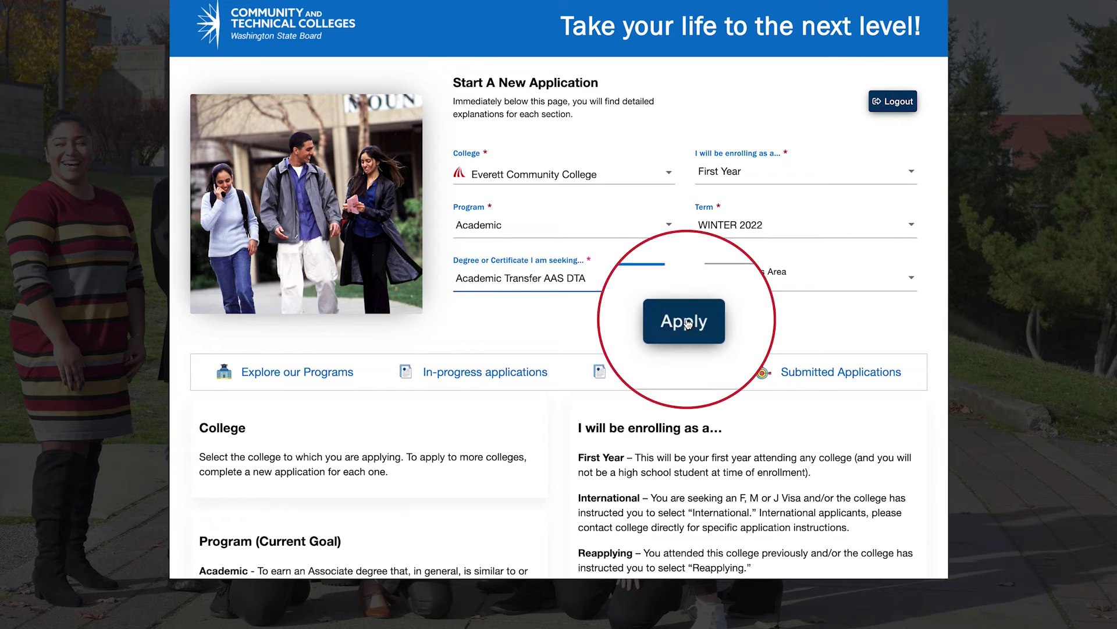
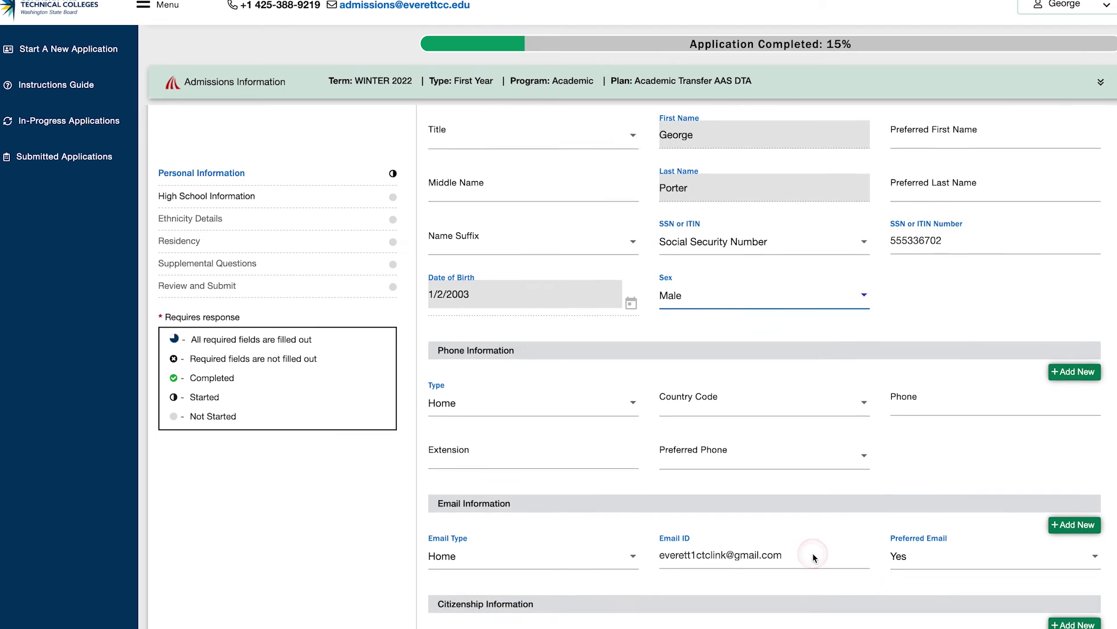
Enter the home phone number with the United States of America (+1) country code and mark home email as preferred.
scroll(814, 557, down, 2)
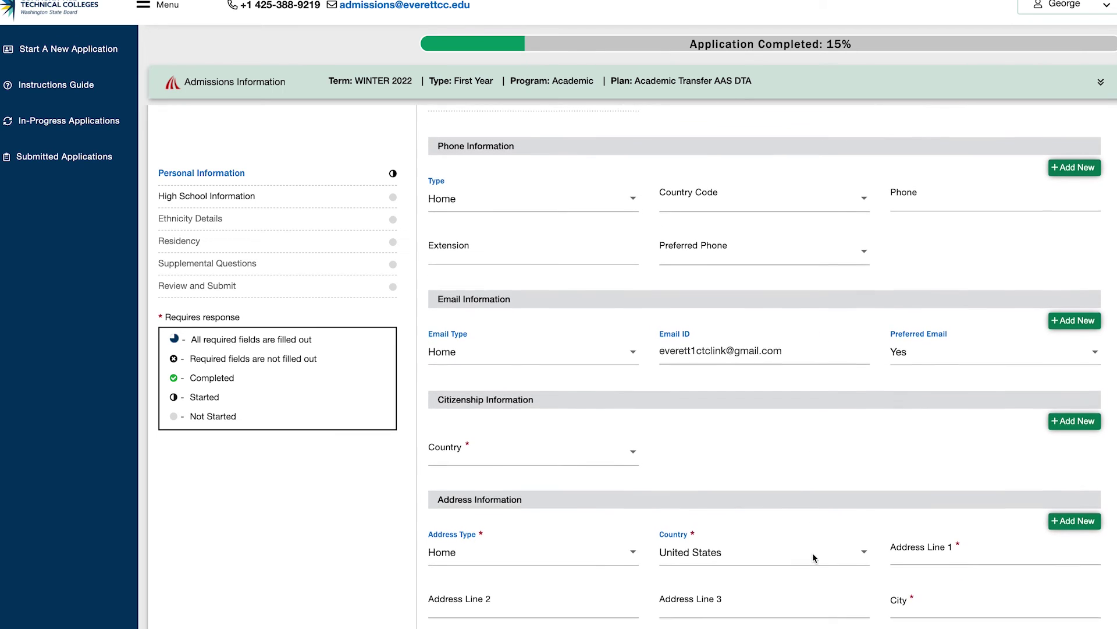
click(856, 180)
scroll(832, 215, down, 20)
scroll(833, 215, down, 1)
click(832, 221)
click(910, 184)
text(5554256703)
click(1074, 151)
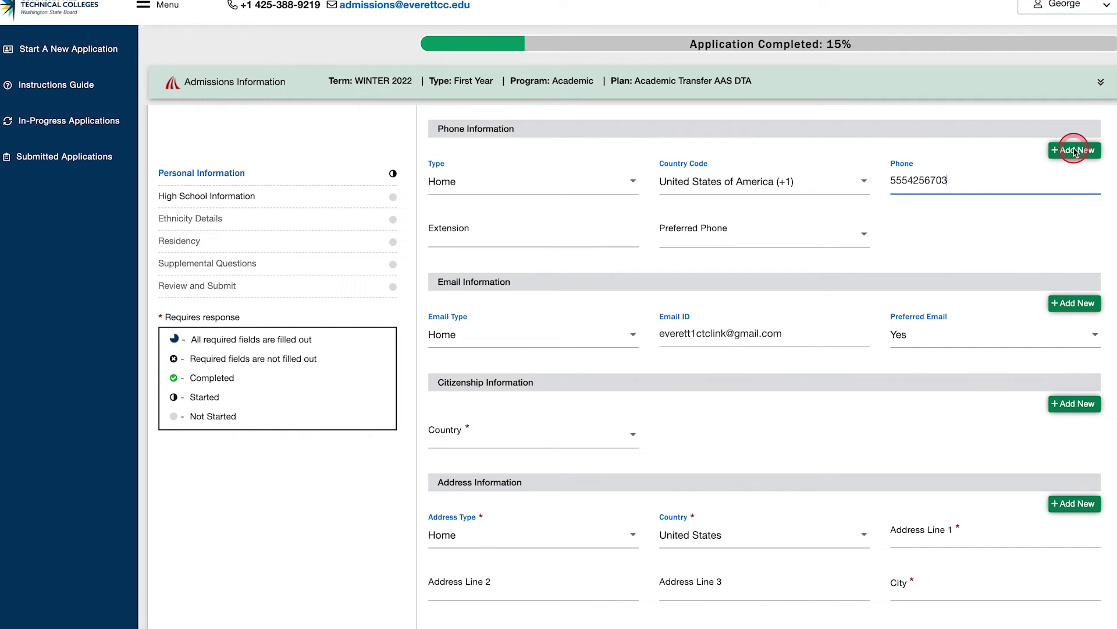
click(1077, 304)
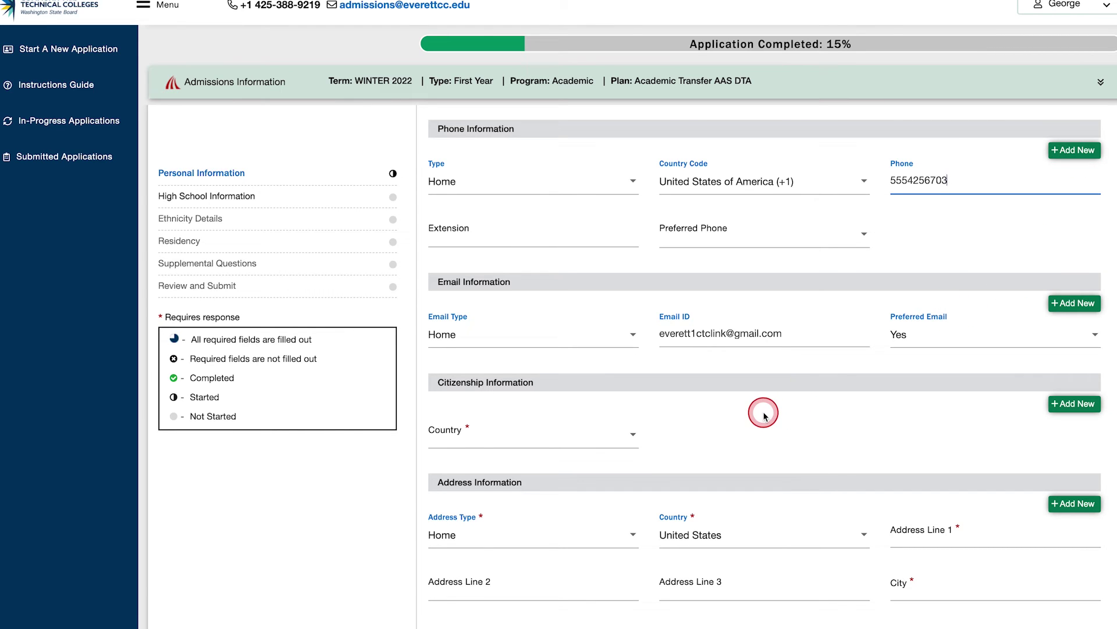
Set citizenship country to United States with status US Citizen.
scroll(764, 414, down, 3)
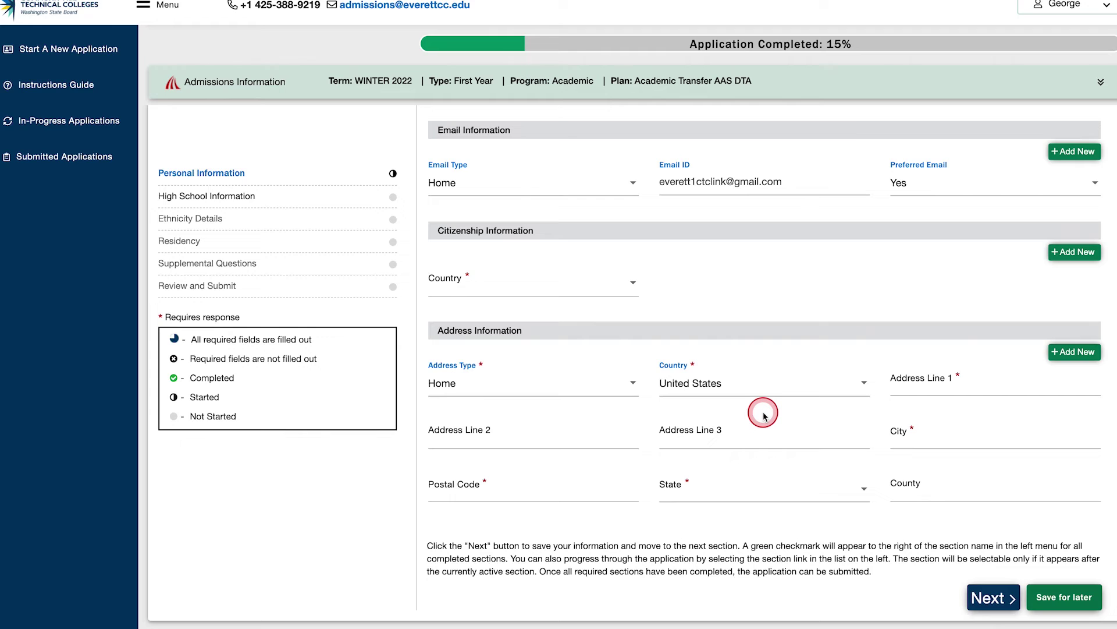
click(632, 283)
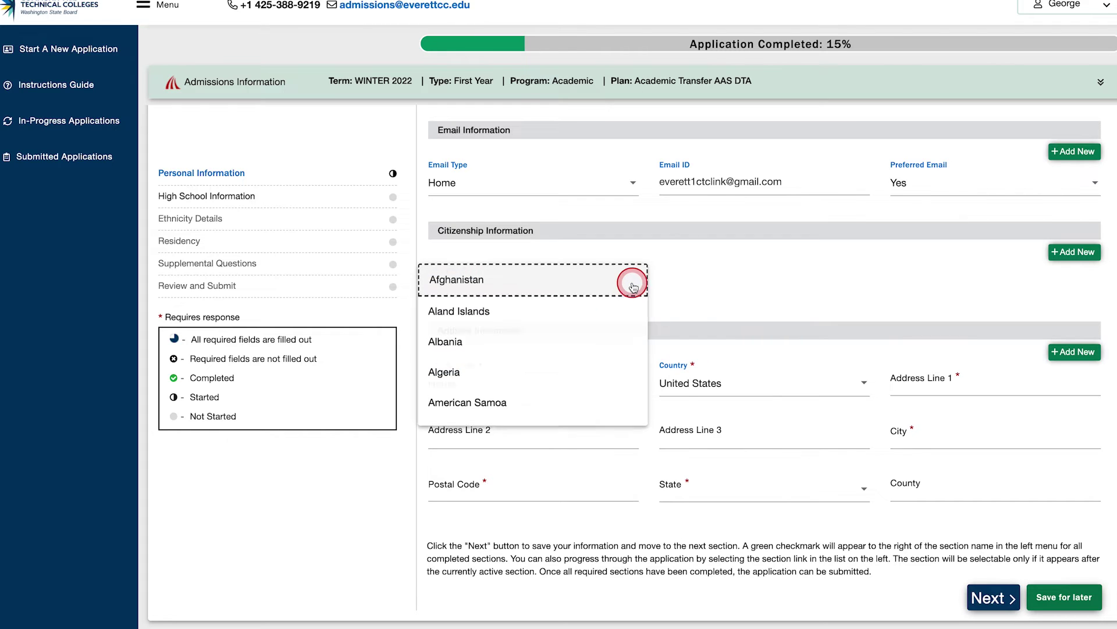
scroll(591, 317, down, 20)
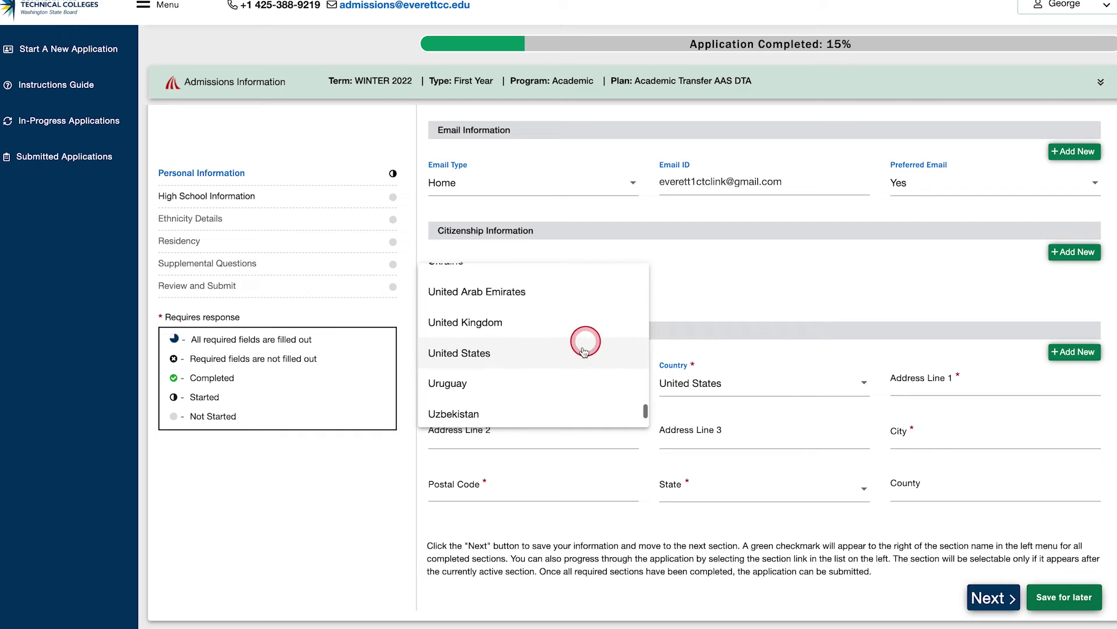
click(573, 356)
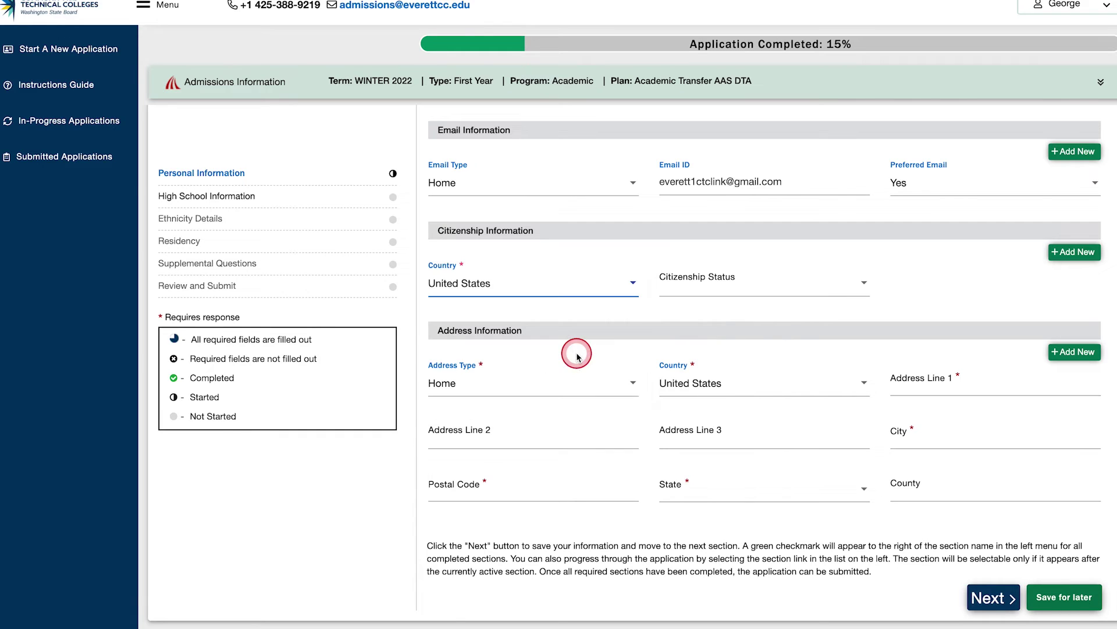
click(865, 286)
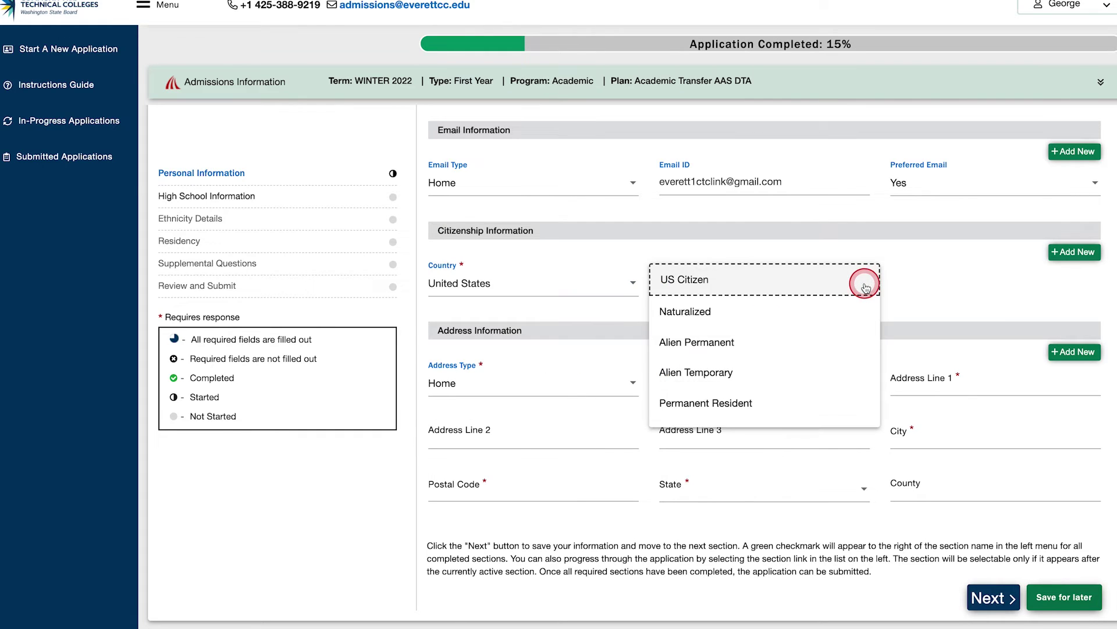
click(772, 283)
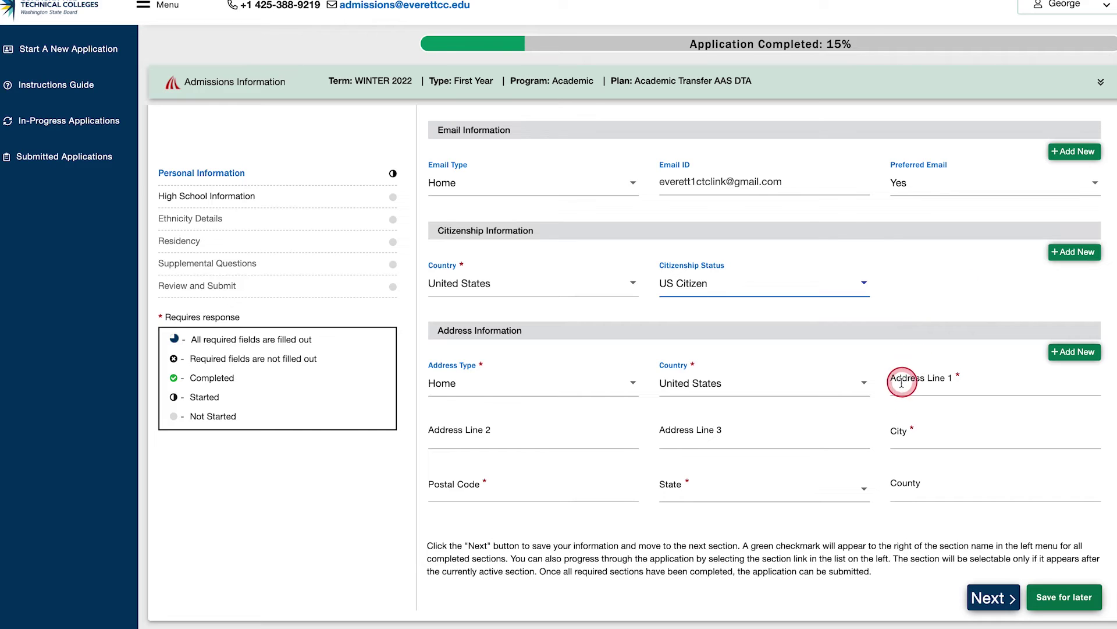
click(1042, 407)
Enter the home street address, city and postal code, set State to Washington, and continue.
text(20)
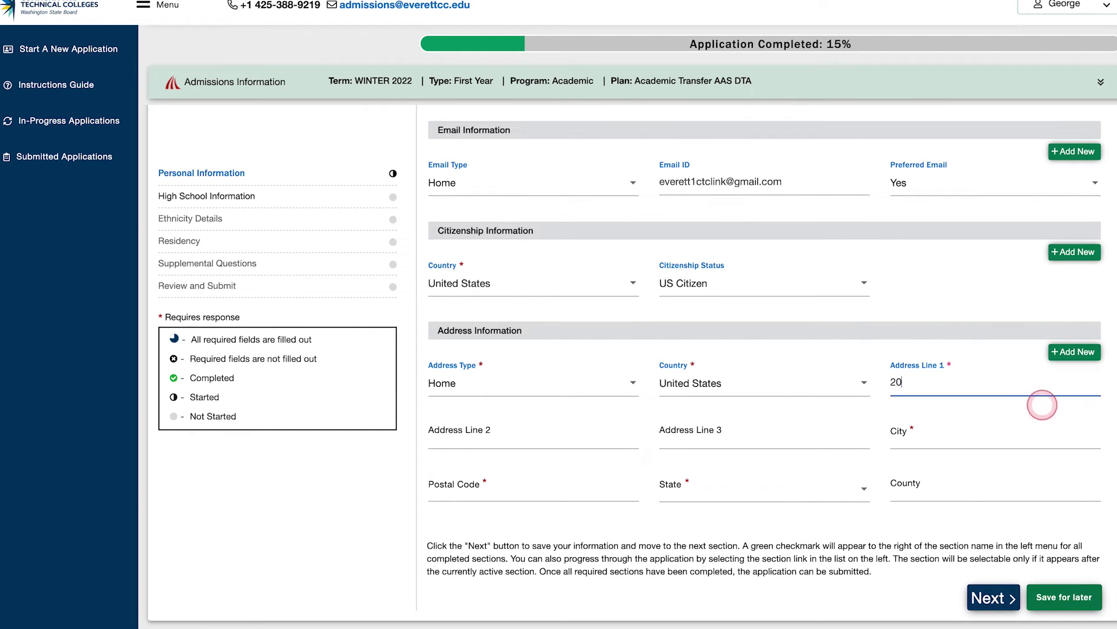
text(00 Tower St)
key(Tab)
key(Tab)
key(Tab)
text(Everett)
key(Tab)
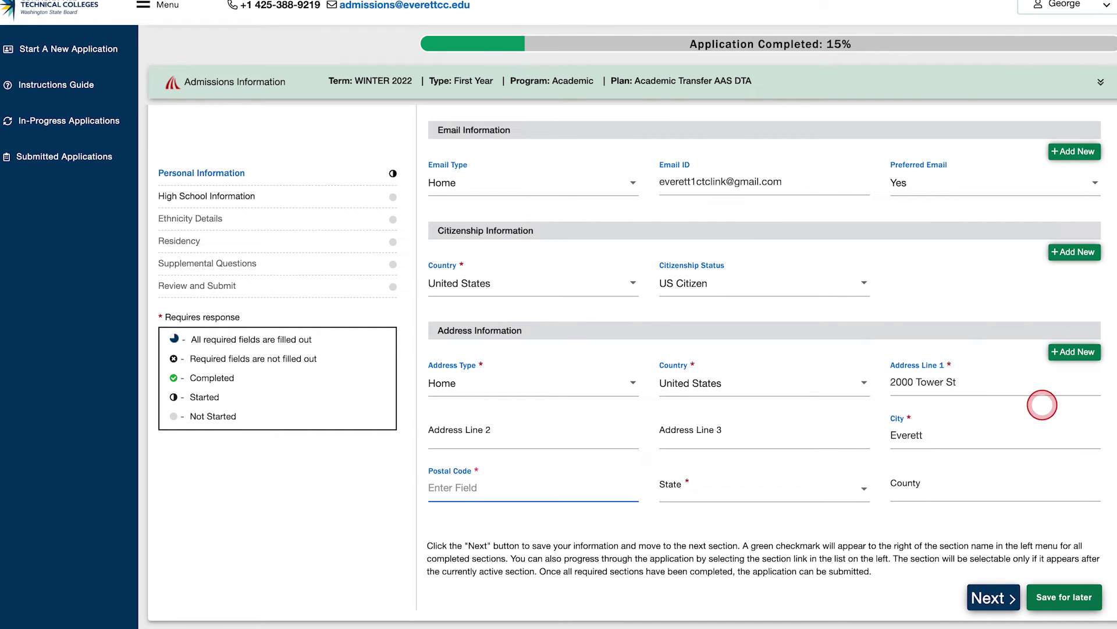
text(98201)
key(Tab)
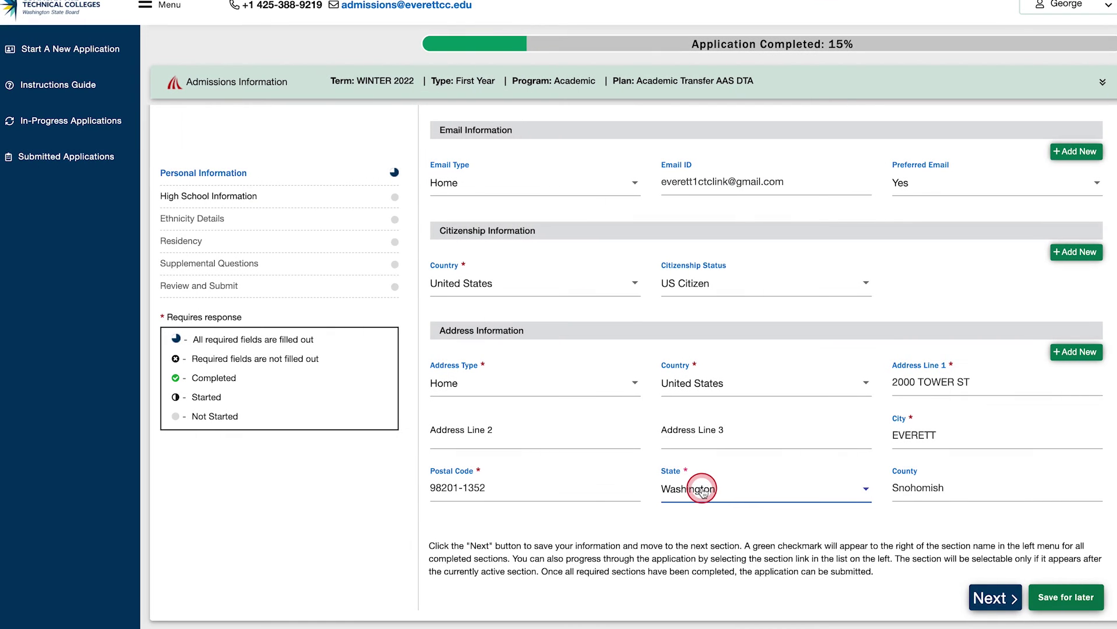
click(705, 491)
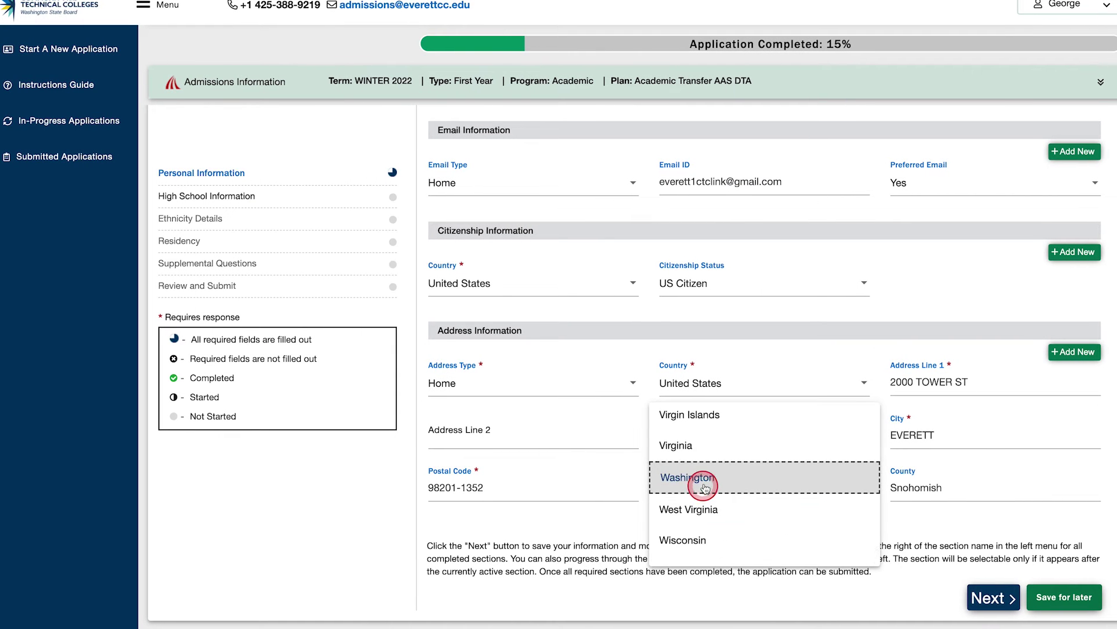
click(702, 491)
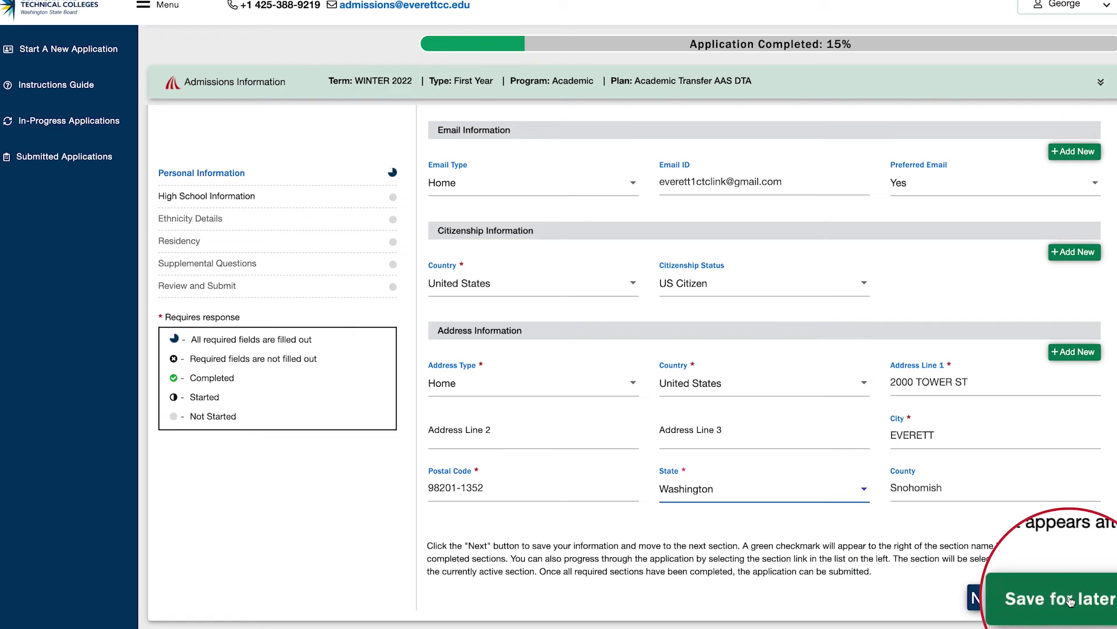
click(988, 599)
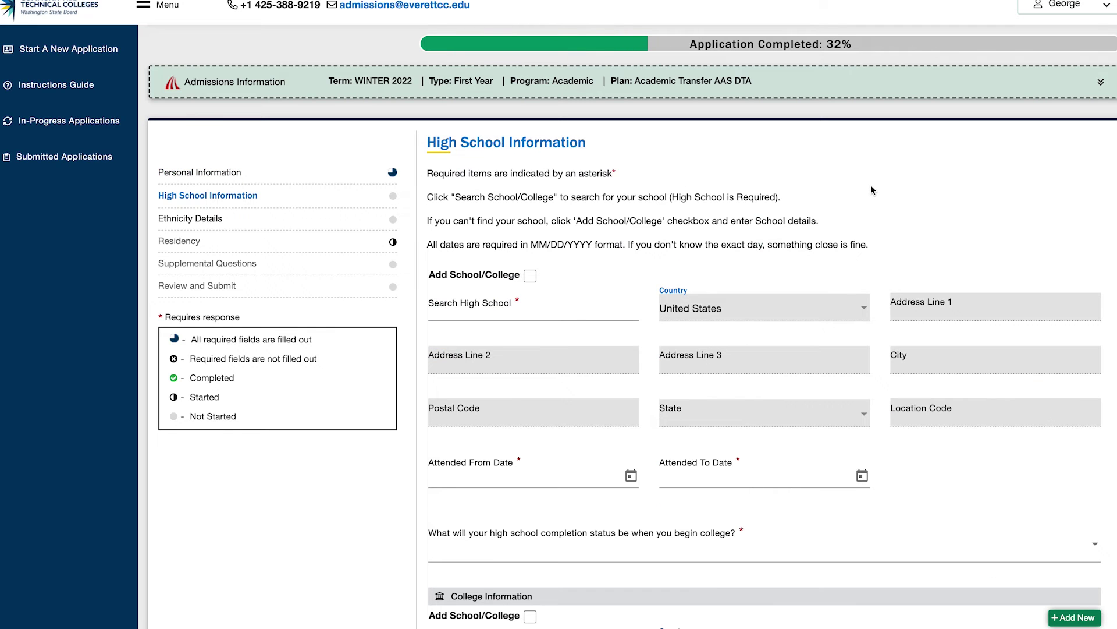
Search schools for 'Everett' and select Everett High School in Everett, WA.
click(463, 310)
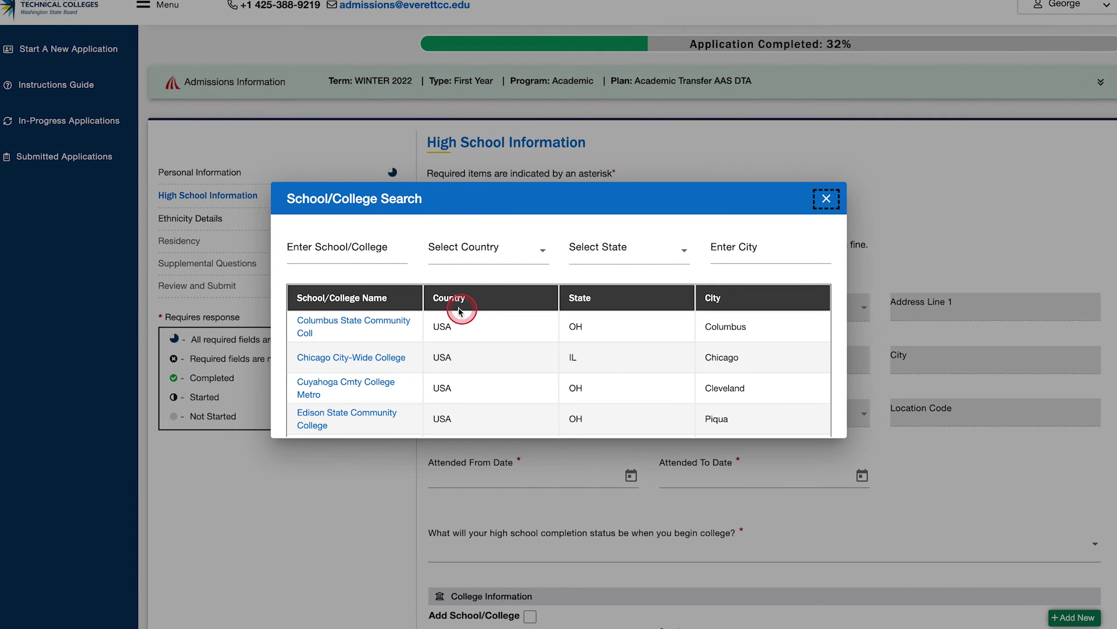
click(312, 246)
text(Everett)
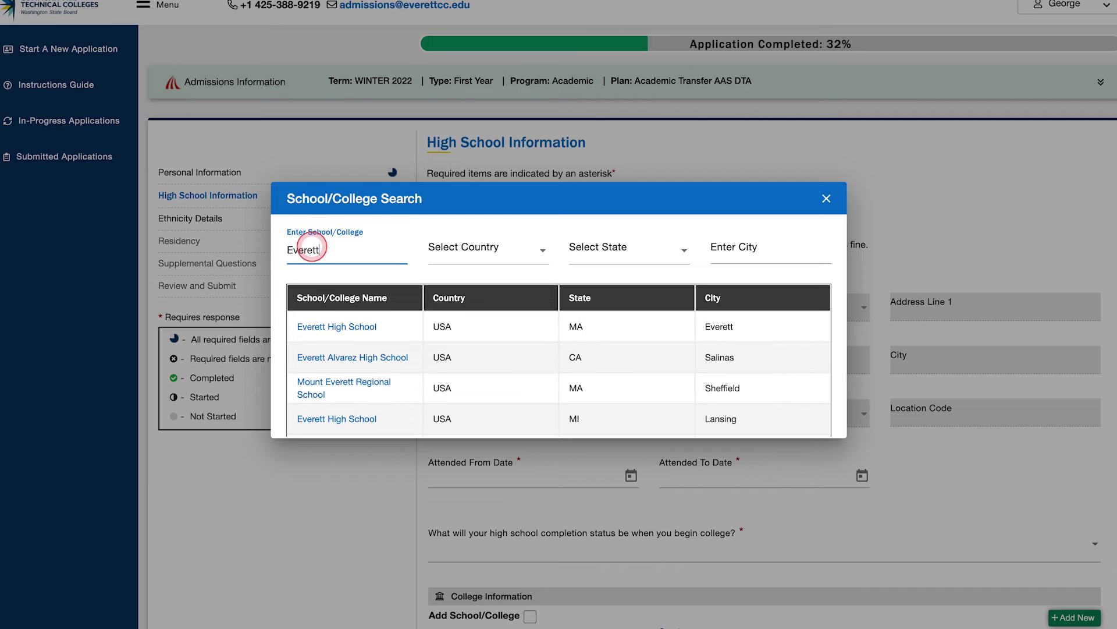
scroll(514, 349, down, 2)
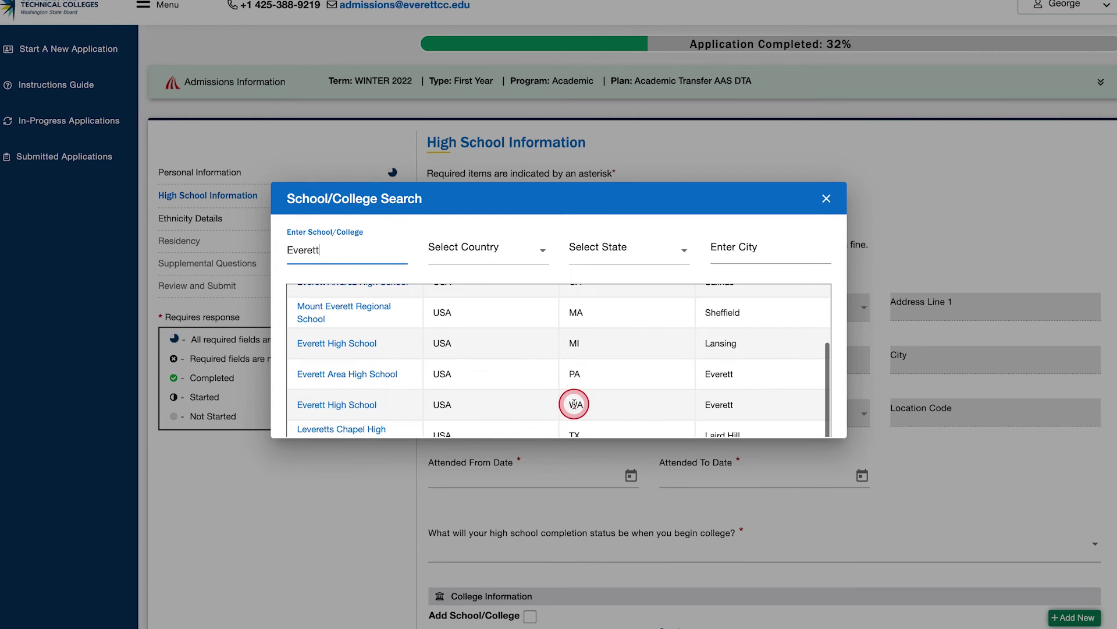
click(361, 403)
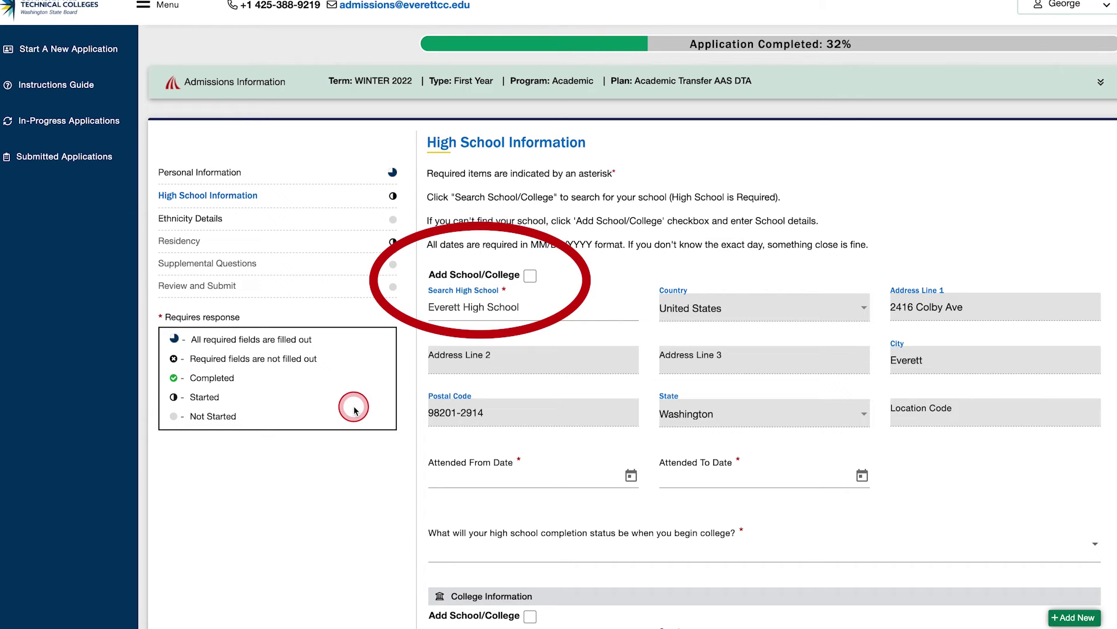
Set the high school attendance dates from 09/15/2017 to 06/14/2021.
click(444, 474)
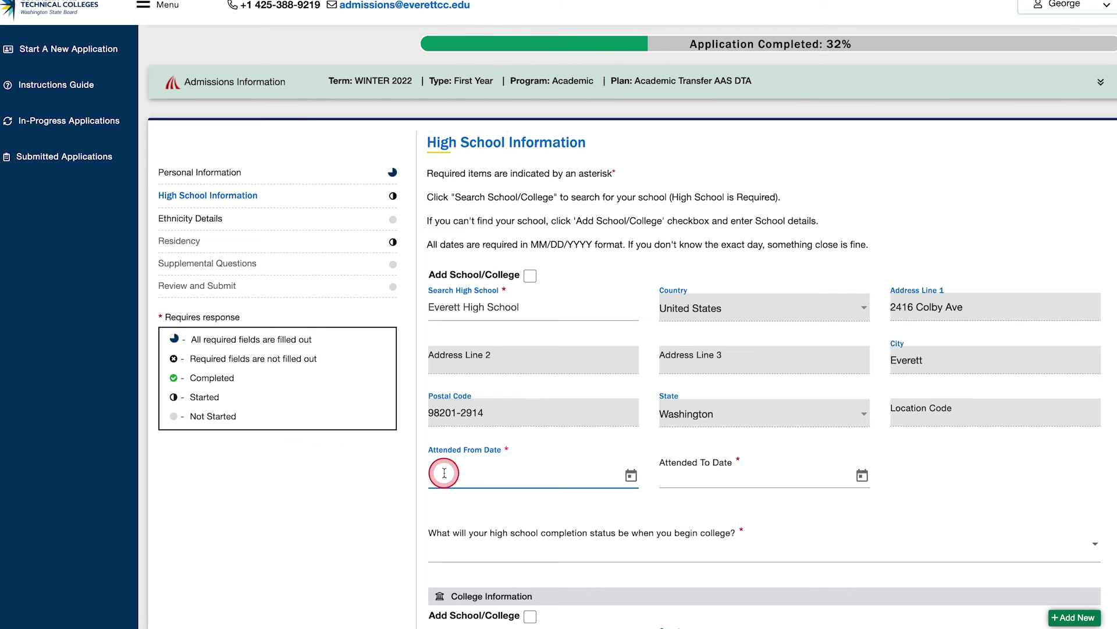
text(09/)
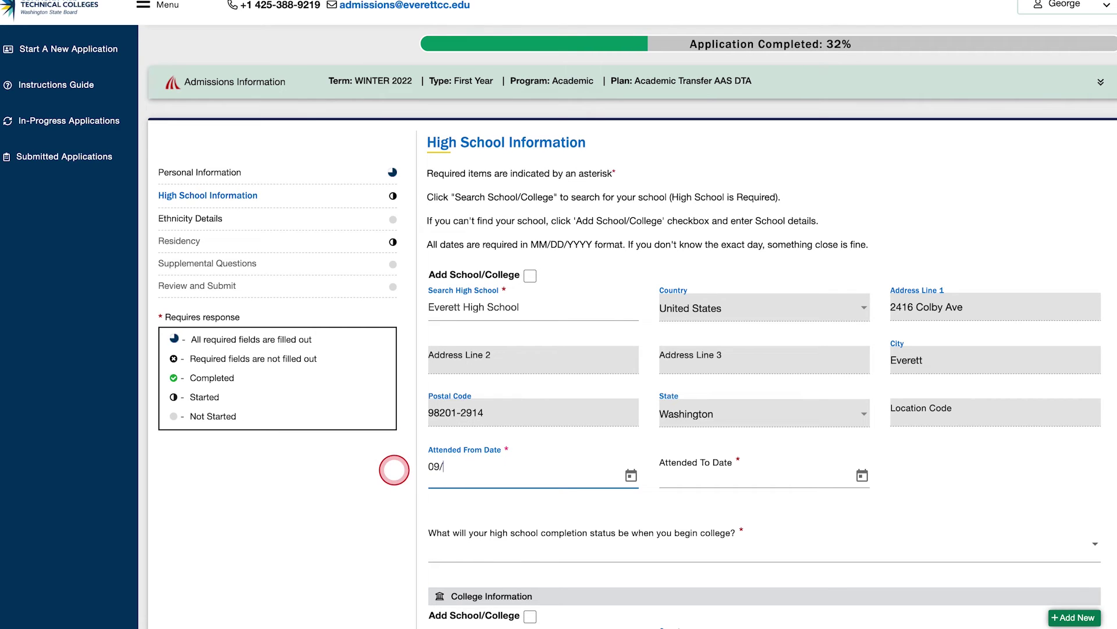
text(15/2017)
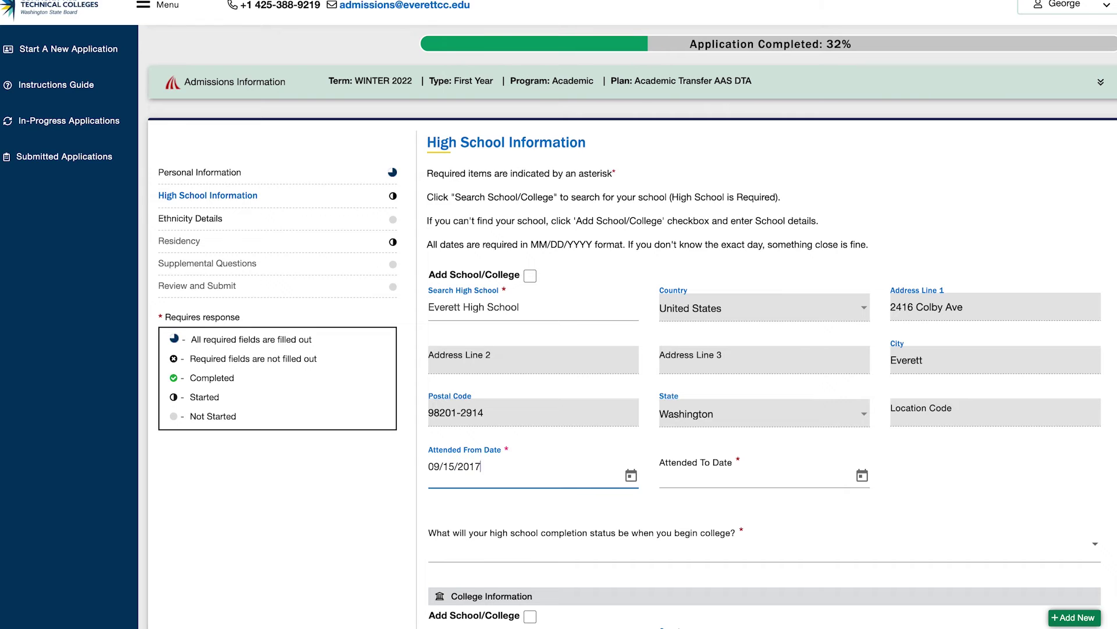
key(Tab)
key(Tab)
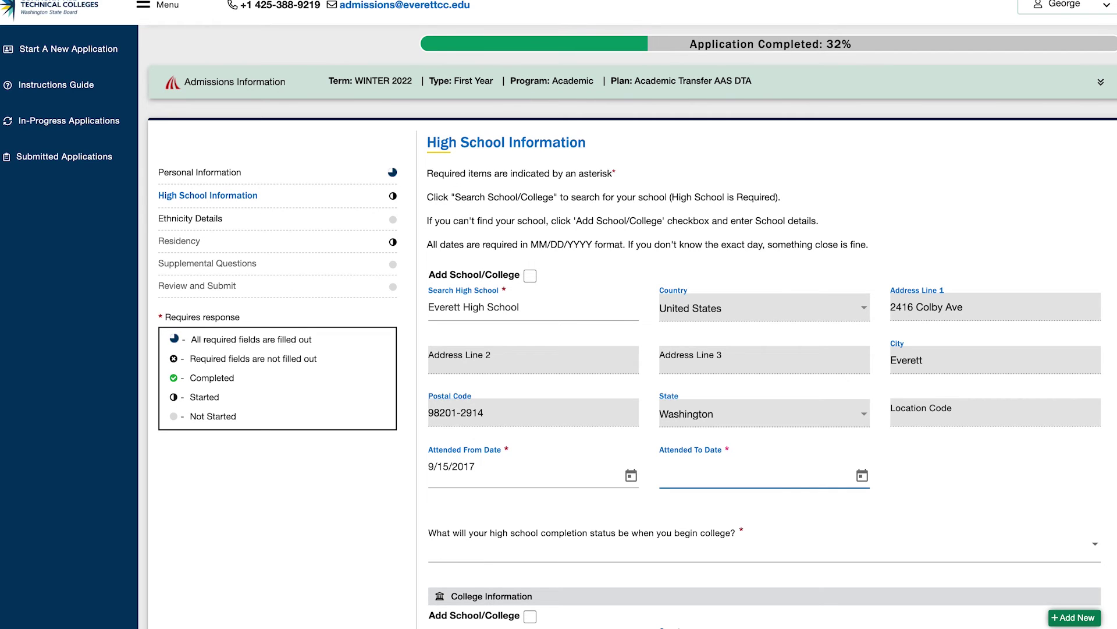
text(06/14/2021)
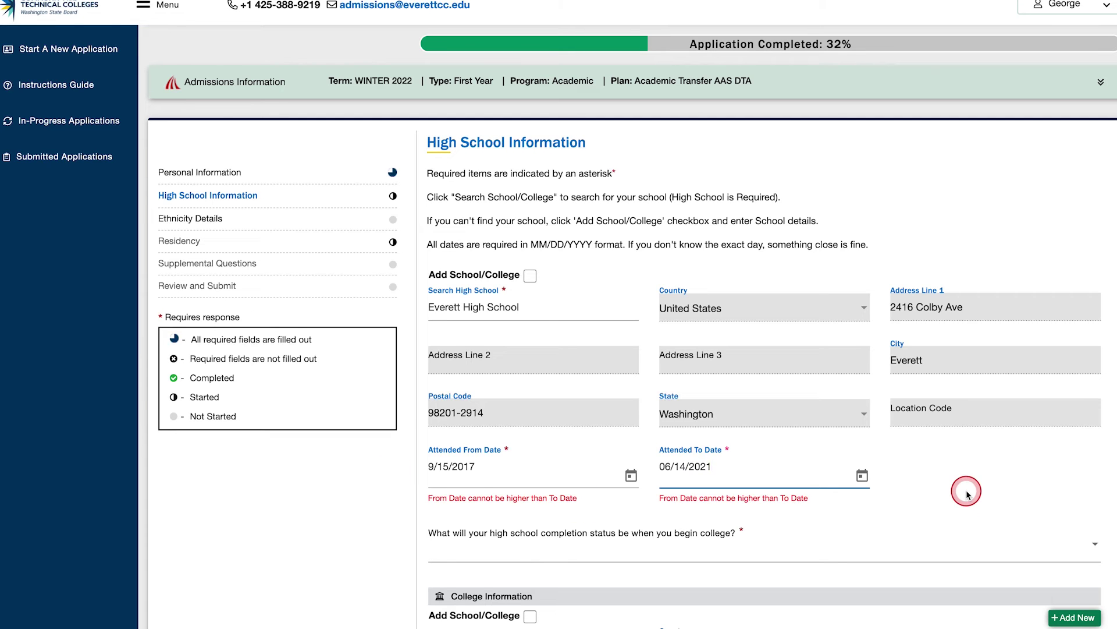
click(967, 492)
Choose High School Diploma as completion status and save the section.
scroll(967, 493, down, 1)
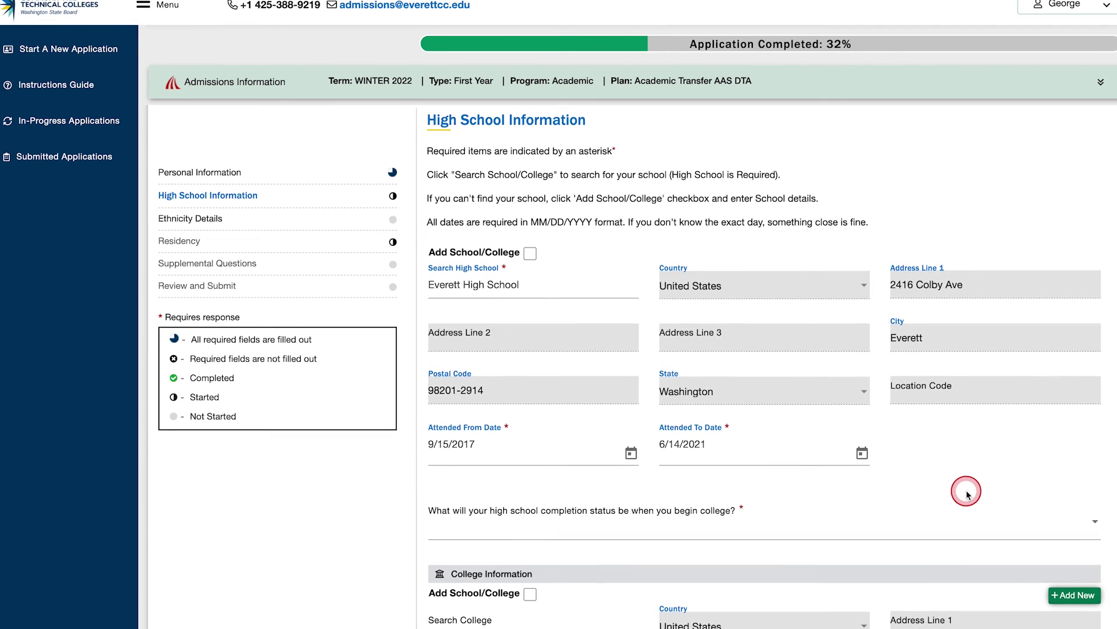
click(1095, 527)
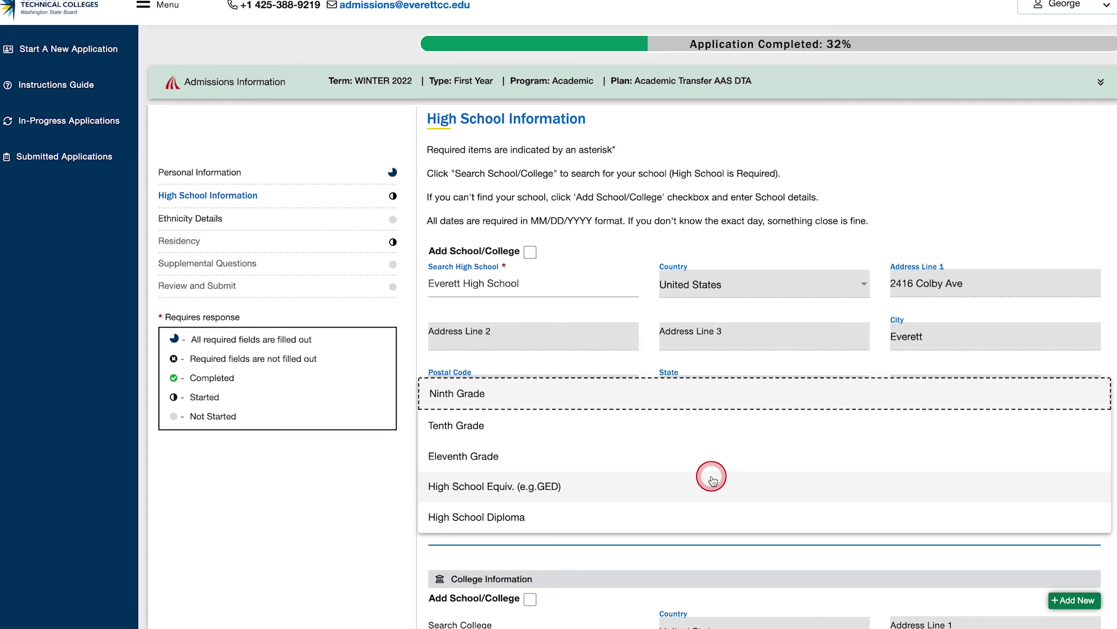
click(512, 519)
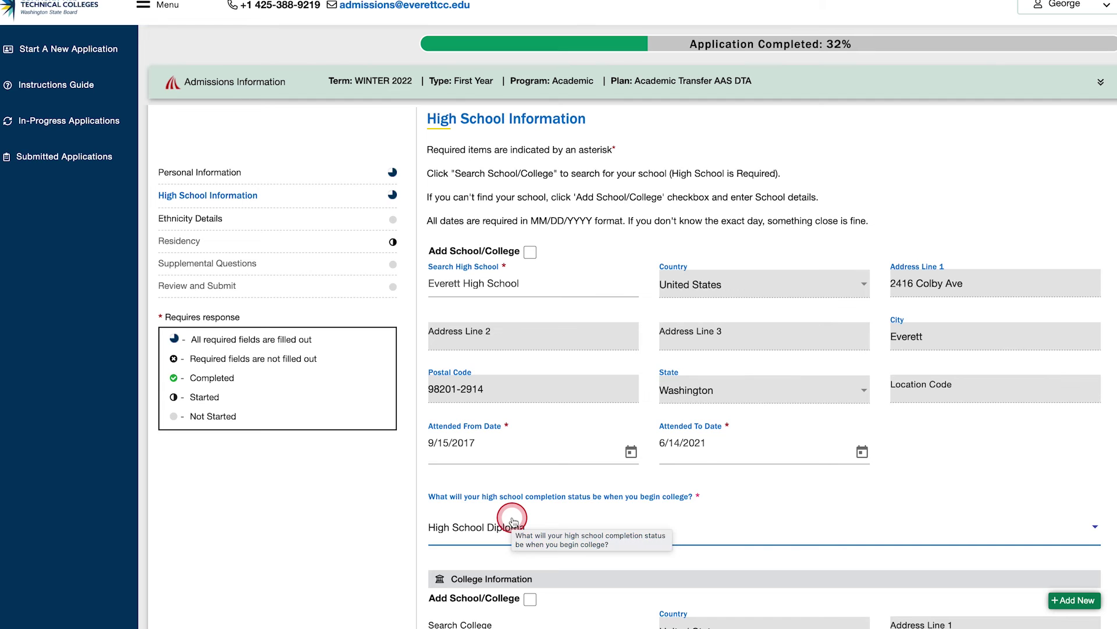
scroll(512, 520, down, 5)
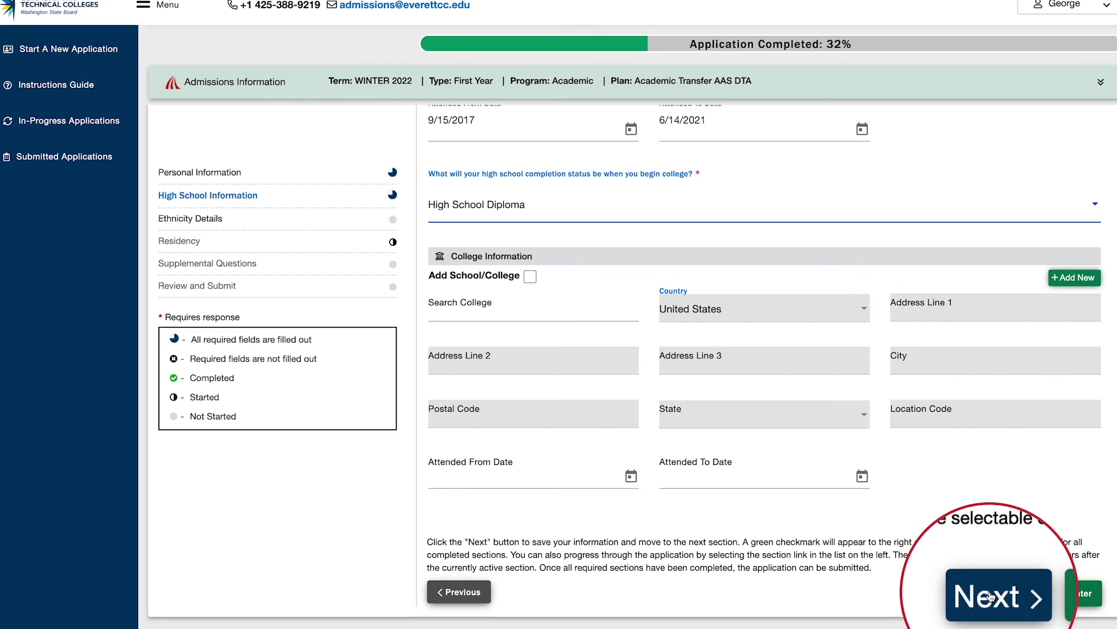
click(991, 595)
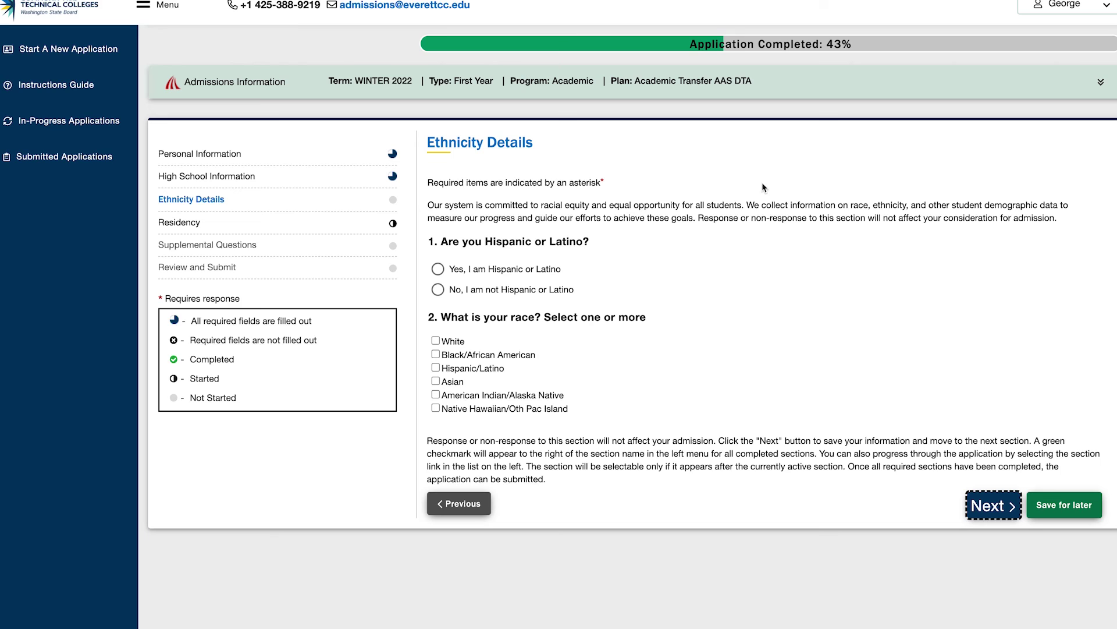
Answer 'No, I am not Hispanic or Latino', tick White as race, and continue.
click(437, 290)
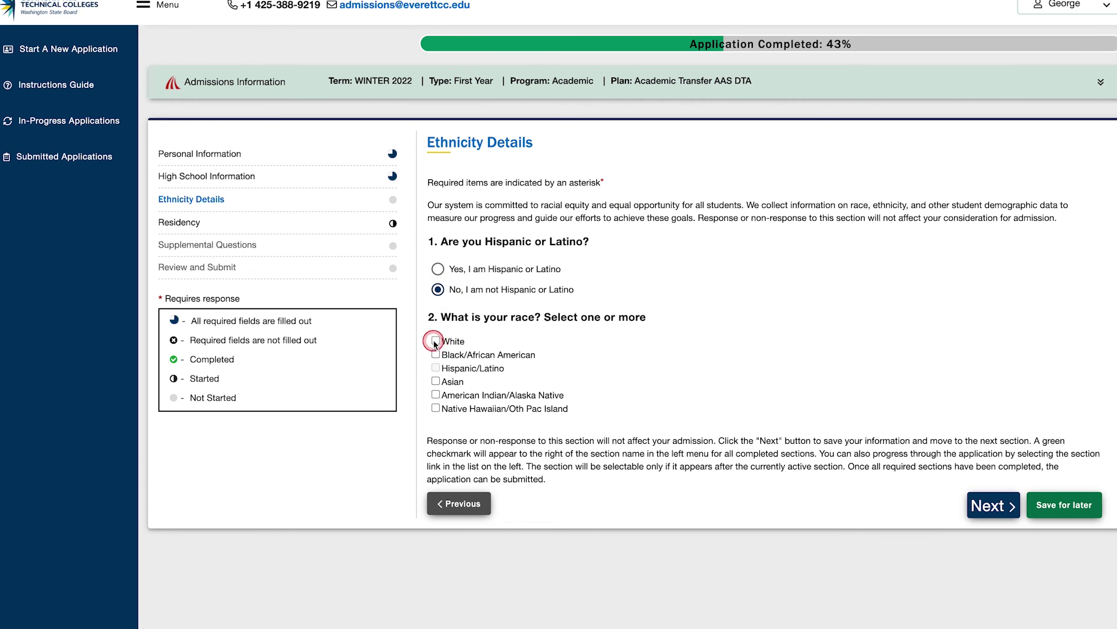
click(435, 341)
click(1068, 549)
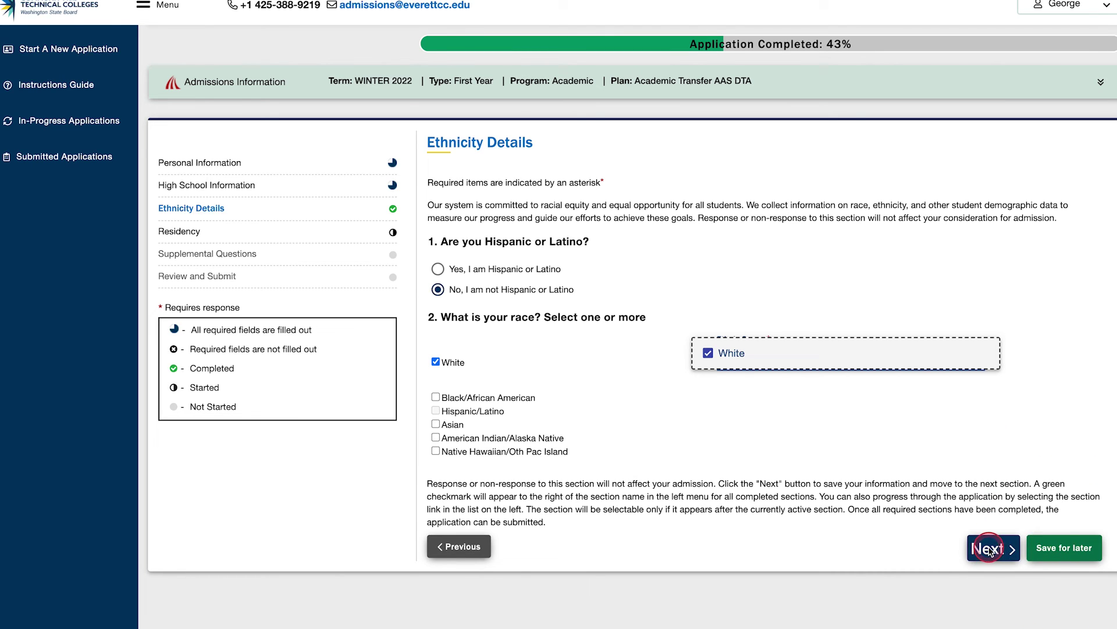
click(1010, 549)
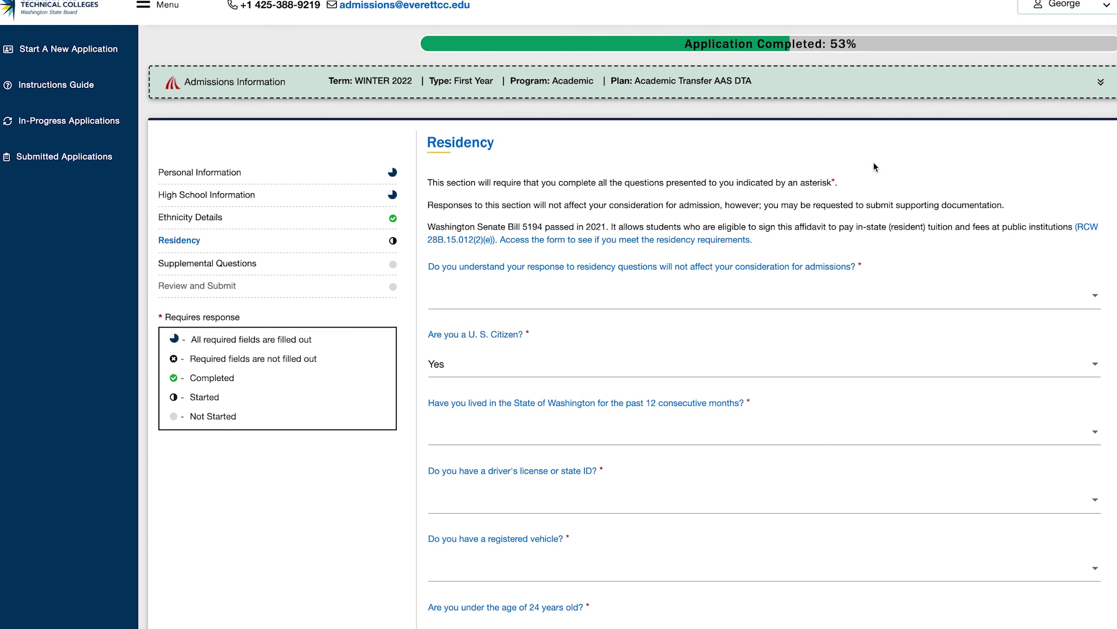
Answer Yes to understanding the residency note and to living in Washington 12 months.
click(1088, 292)
click(993, 294)
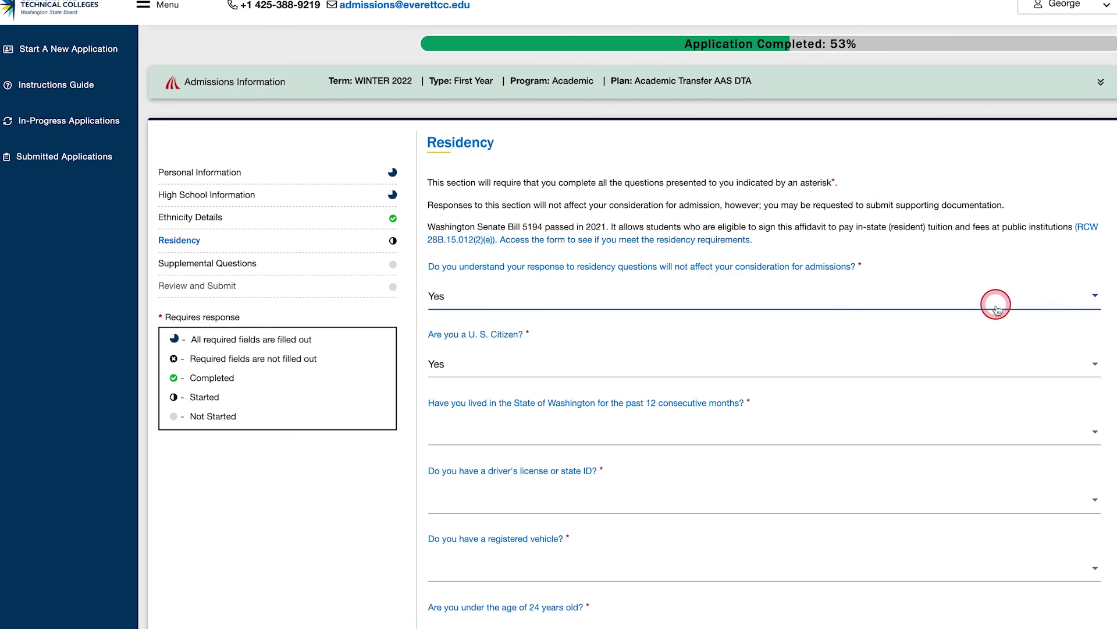
scroll(998, 303, down, 2)
click(1061, 315)
click(1060, 309)
scroll(955, 307, down, 2)
Answer Yes to having a driver's license and registered vehicle, both issued in Washington.
click(1058, 318)
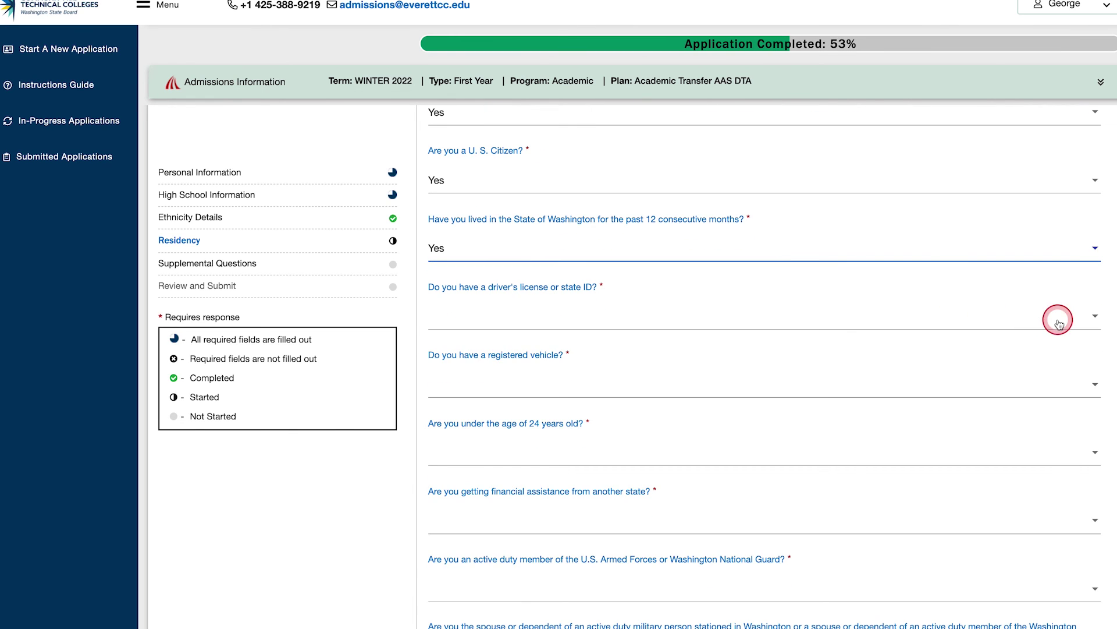
click(966, 310)
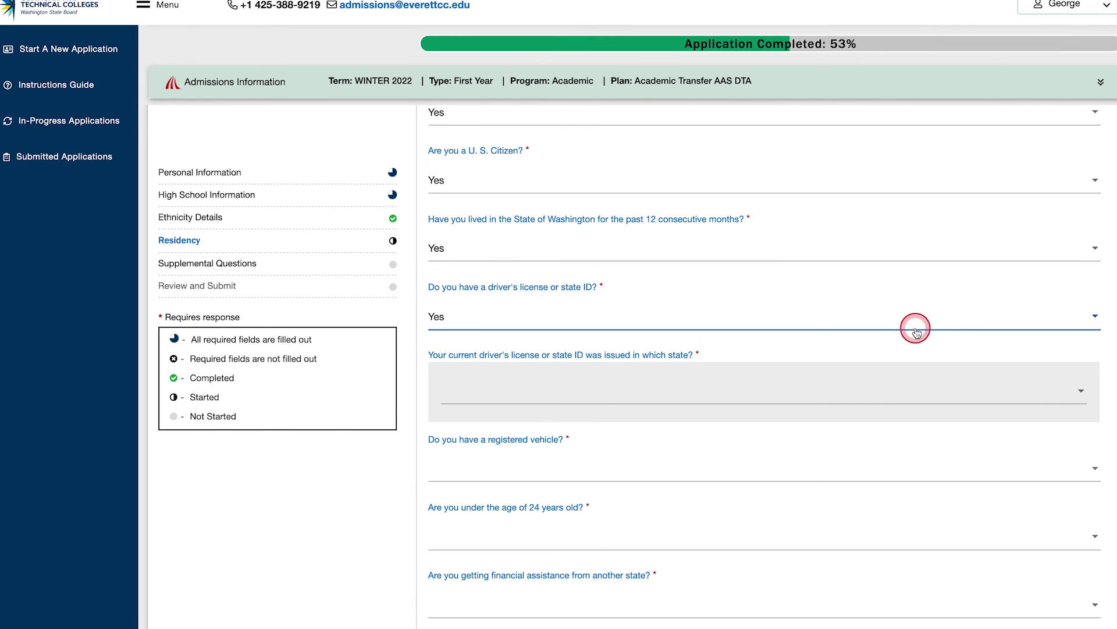
click(589, 403)
scroll(610, 401, down, 15)
scroll(611, 400, down, 3)
click(512, 452)
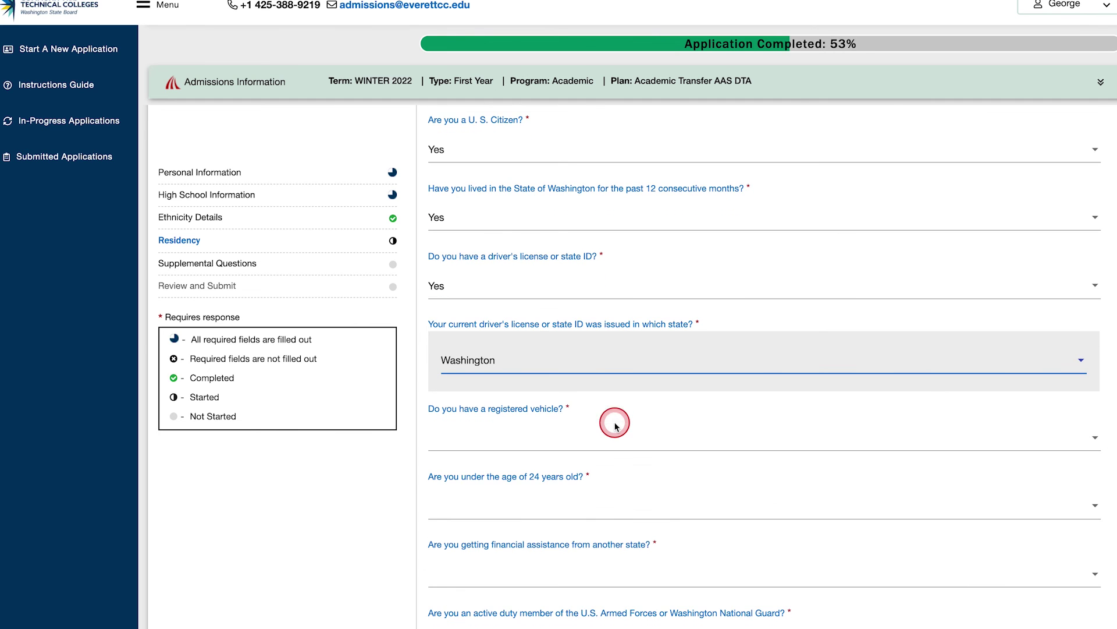
click(666, 437)
click(667, 437)
click(669, 446)
click(641, 408)
Answer Yes to being under 24, claimed as a dependent, and guardian living in Washington.
click(672, 461)
click(669, 457)
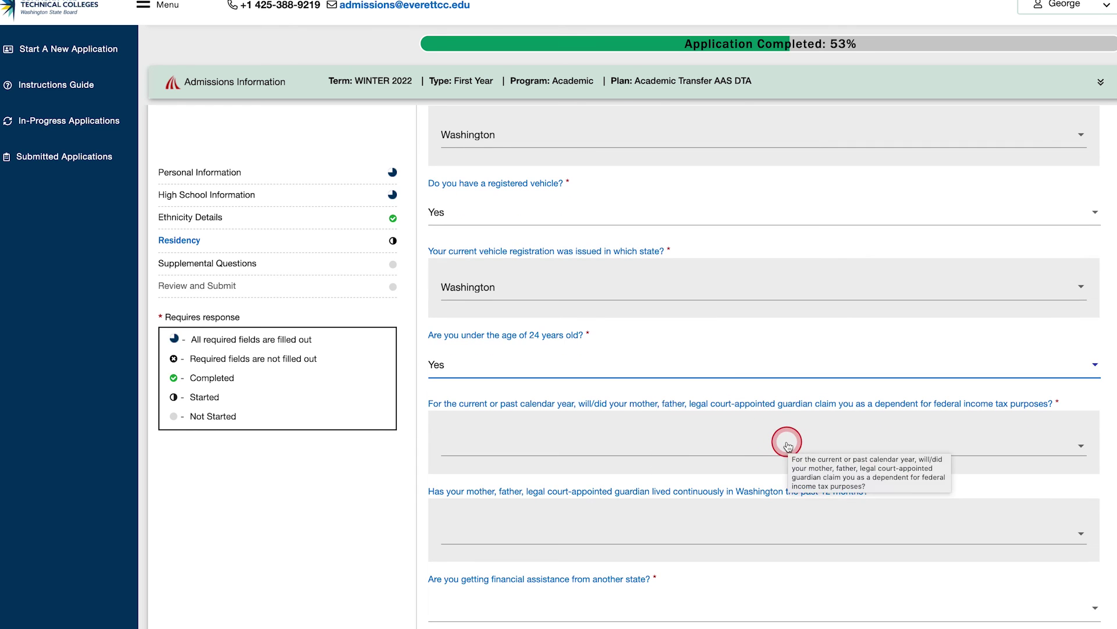
click(783, 440)
click(777, 440)
click(777, 447)
scroll(777, 446, down, 2)
Answer No to out-of-state aid, active duty, military spouse/dependent, and separation questions, then save.
click(782, 440)
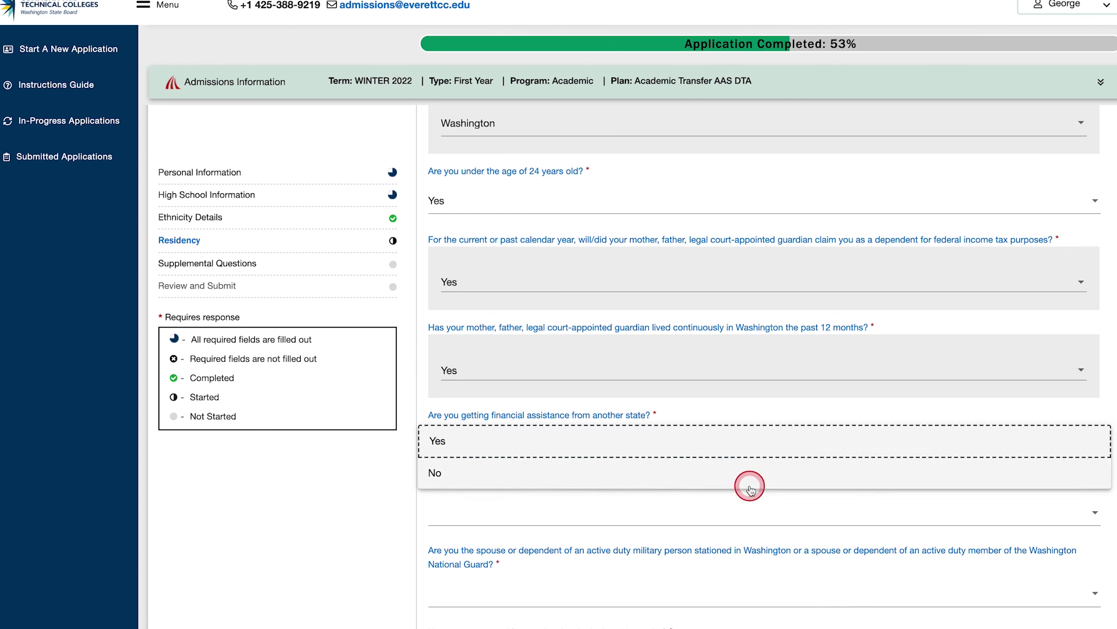
click(750, 477)
scroll(768, 465, down, 2)
click(785, 453)
click(771, 471)
scroll(770, 460, down, 1)
scroll(770, 461, down, 1)
click(768, 456)
click(731, 480)
scroll(749, 466, down, 1)
click(771, 483)
click(738, 513)
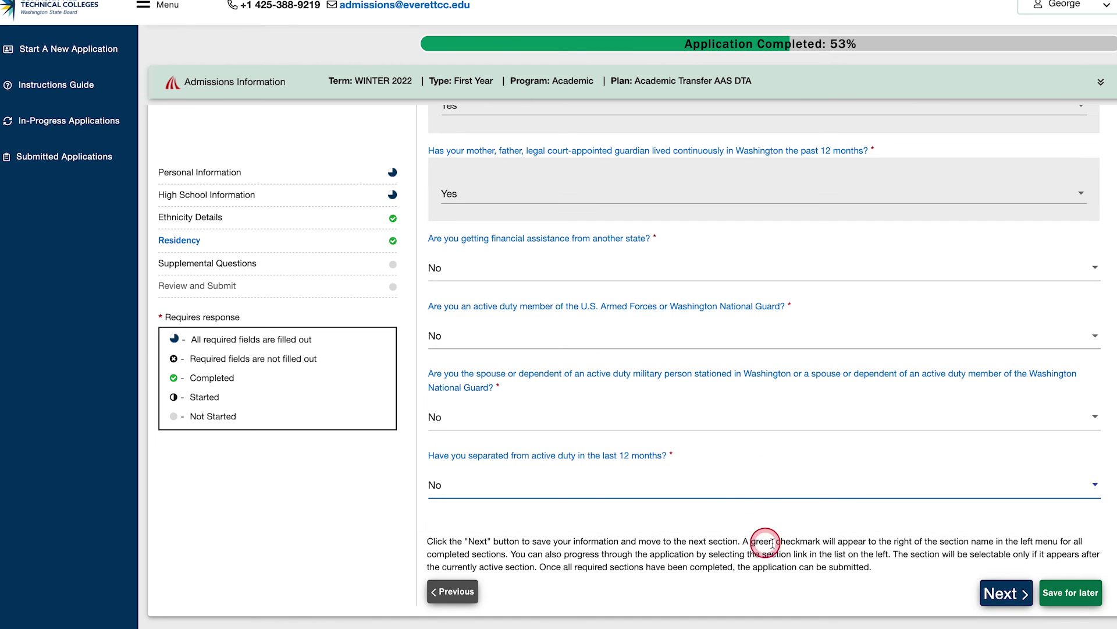
click(999, 593)
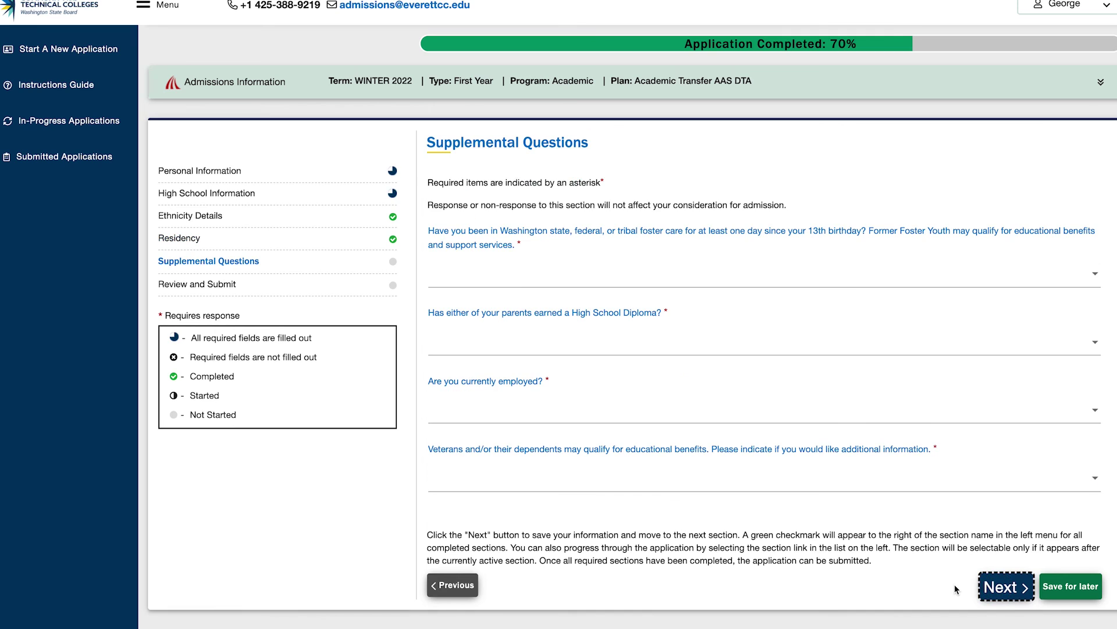
Answer No to foster care and Yes to parents earning a diploma and a bachelor's degree.
click(955, 275)
click(949, 317)
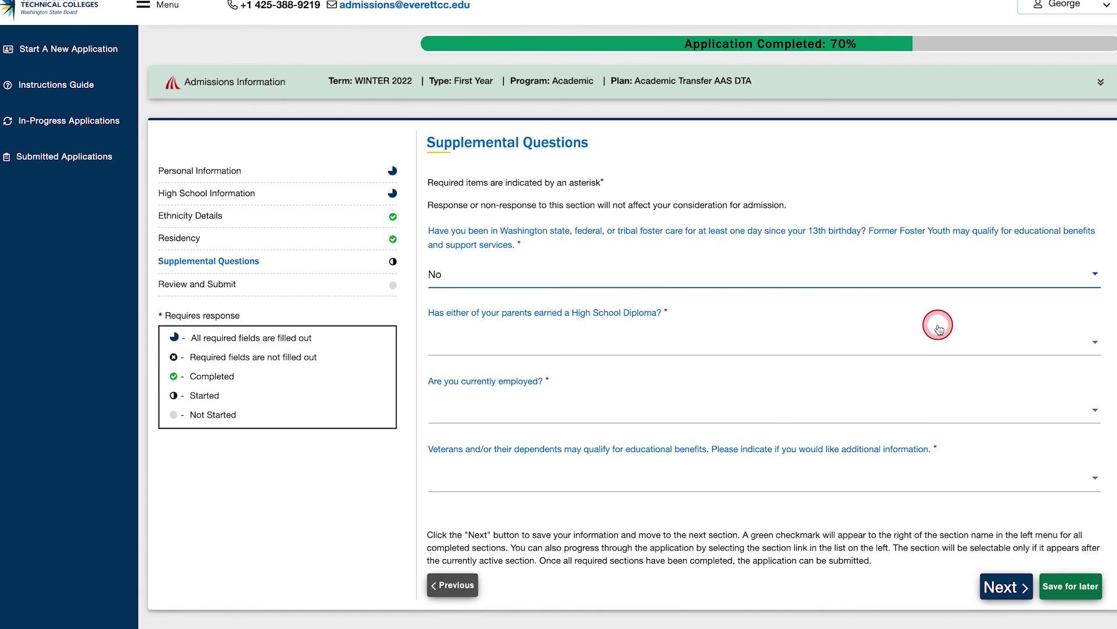
click(918, 343)
click(917, 348)
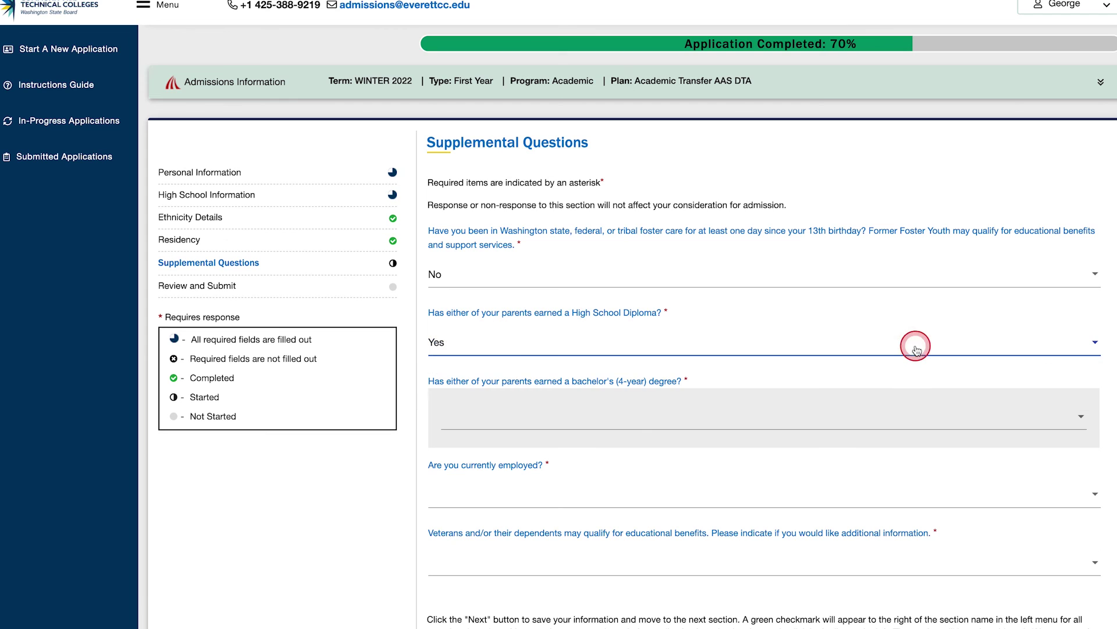
click(905, 417)
click(906, 420)
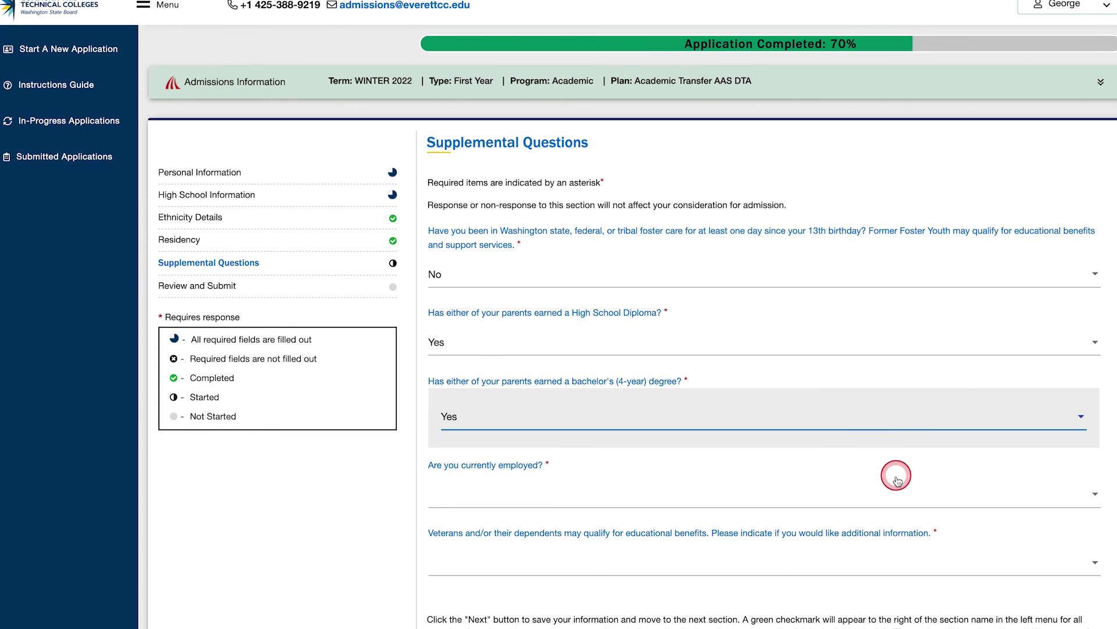
Answer No to current employment, seeking employment, and veterans benefits information, then save.
click(899, 489)
click(875, 522)
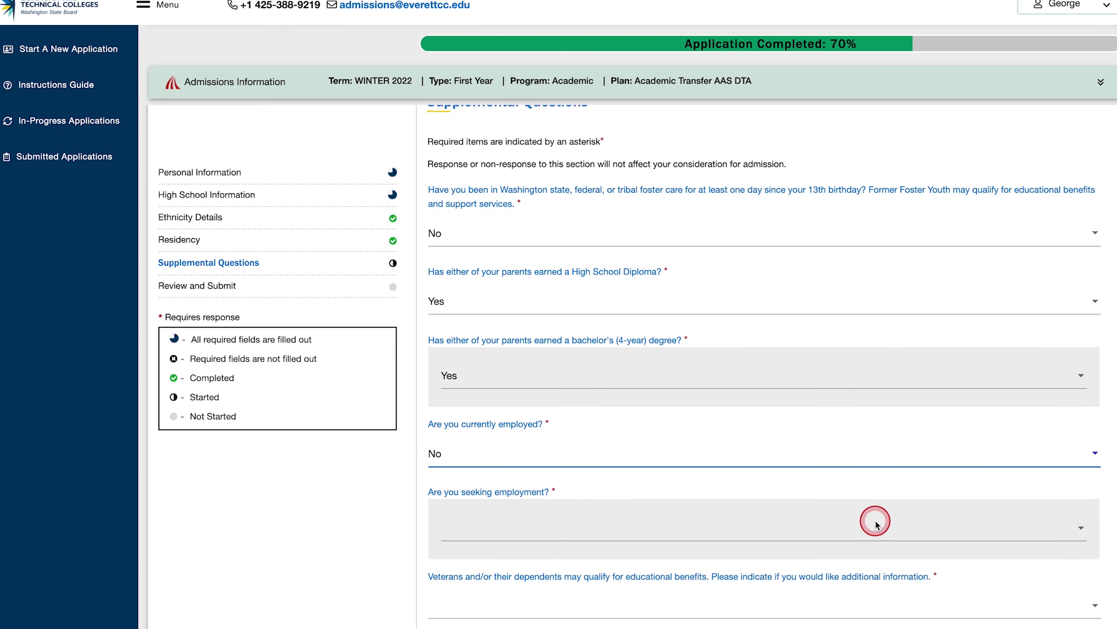
click(872, 527)
click(858, 554)
scroll(861, 560, down, 2)
click(865, 539)
click(852, 574)
scroll(852, 574, down, 1)
click(1001, 593)
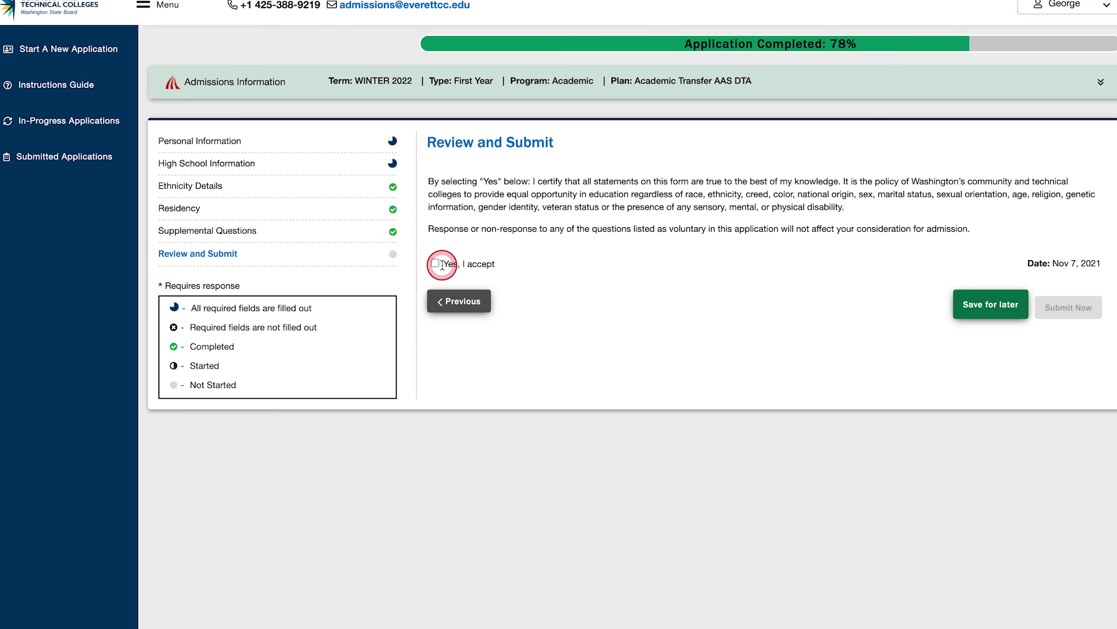
Accept the certification statement, submit the application, and dismiss the success message.
click(436, 264)
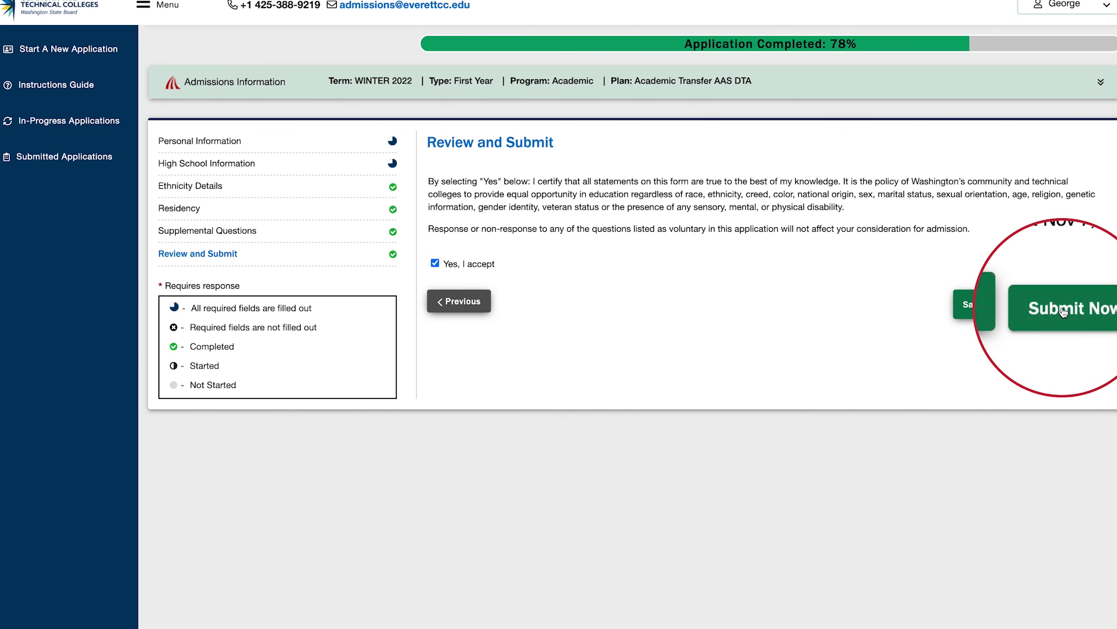
click(1063, 310)
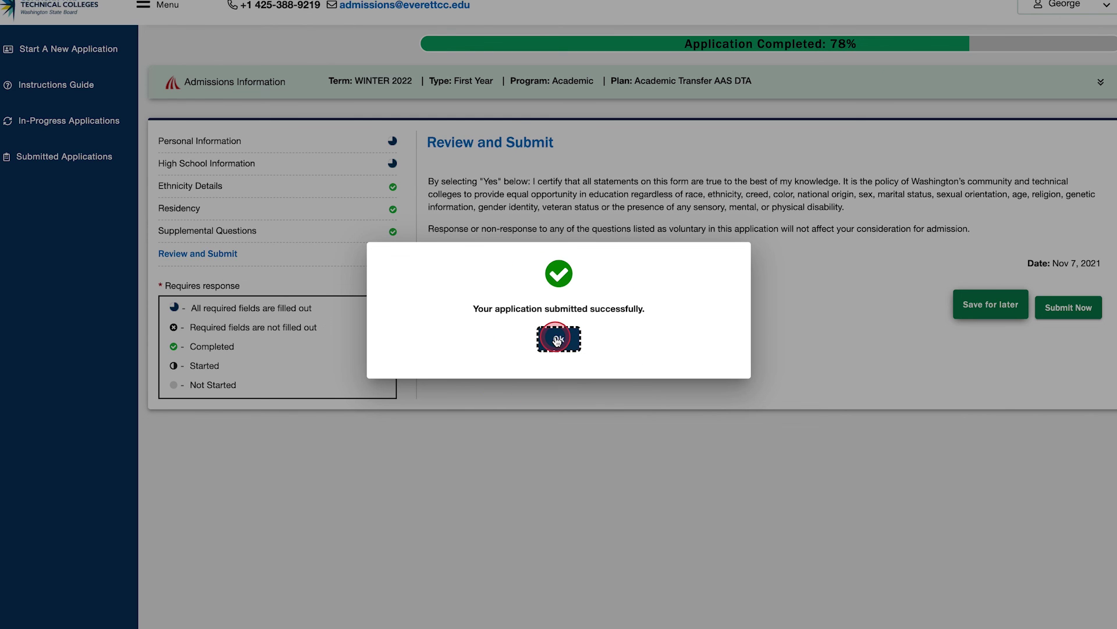
click(557, 340)
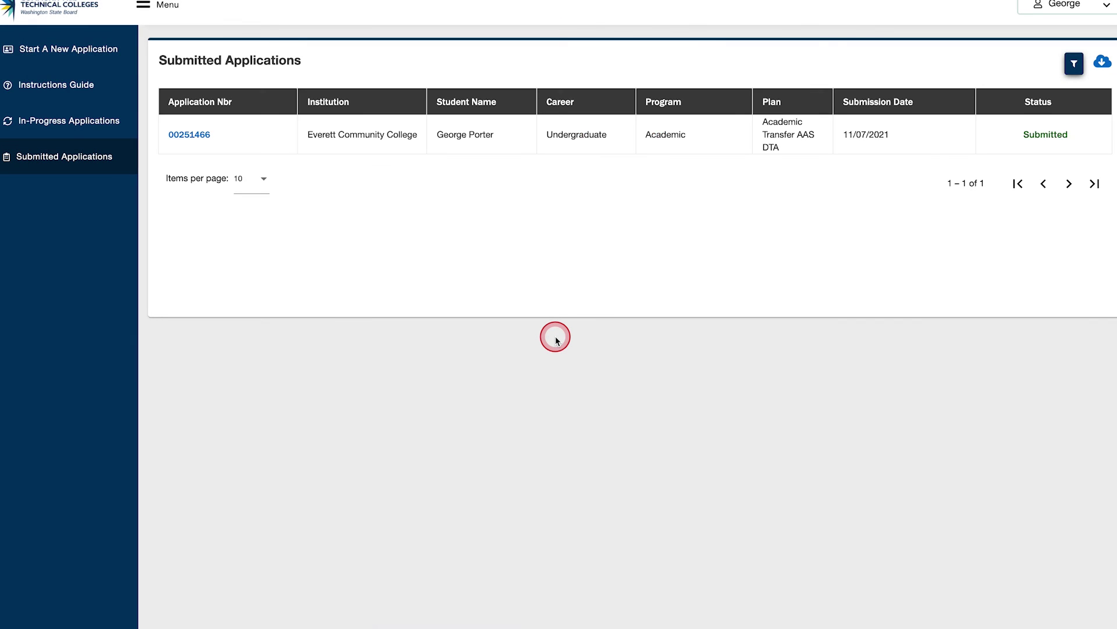